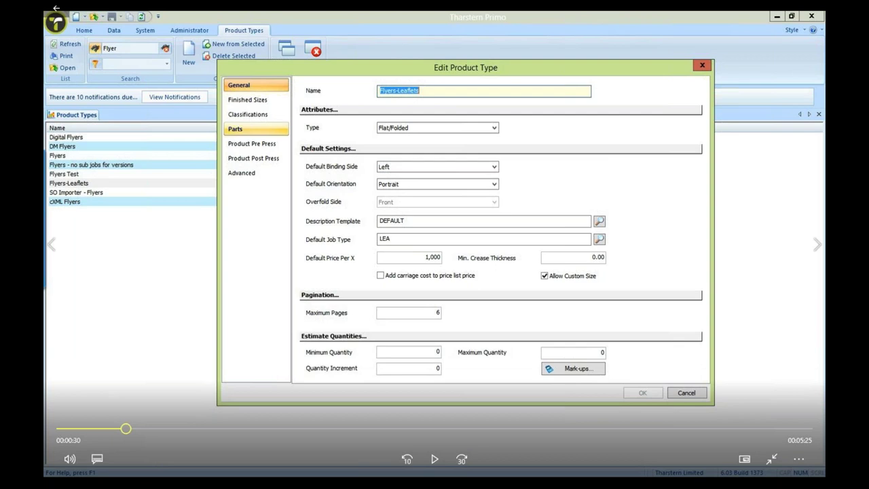
{"action": "key", "text": "space"}
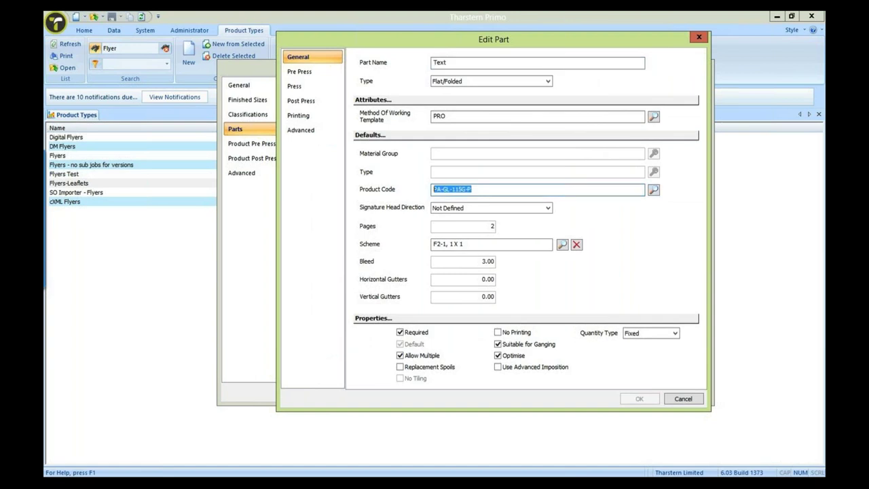
{"action": "key", "text": "space"}
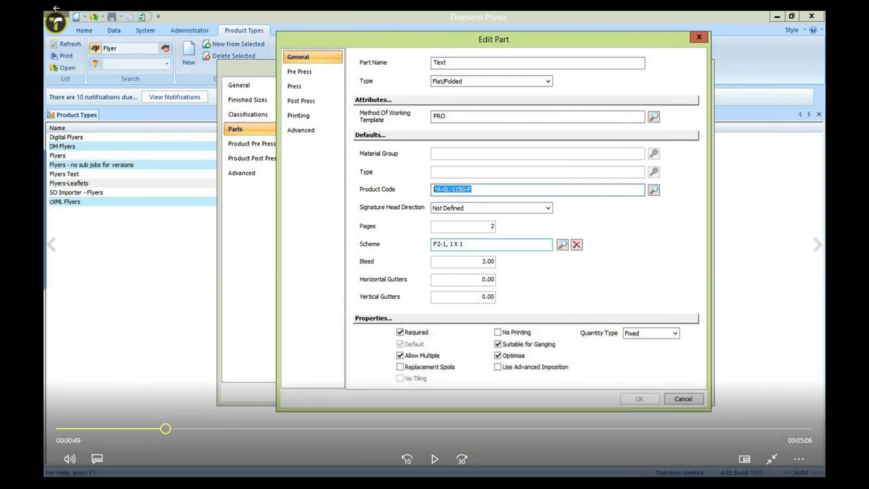
{"action": "key", "text": "space"}
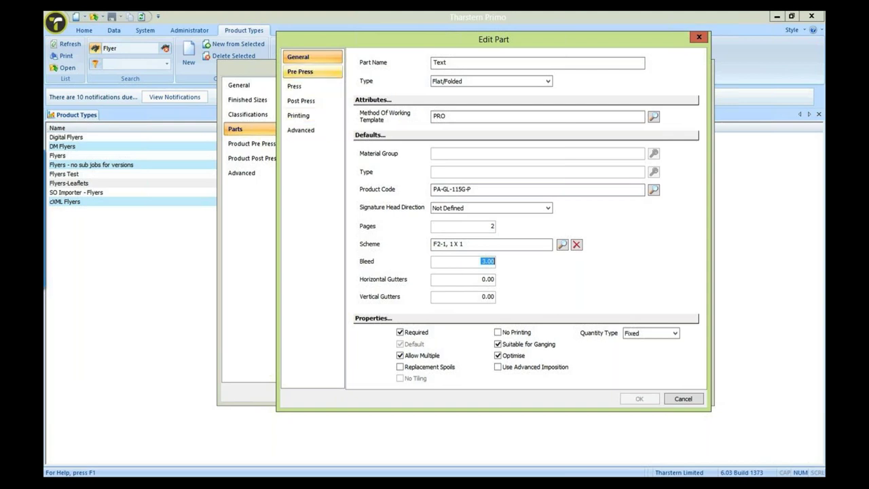
- List the available pre-press processes for the Text part and assign the Data Setup artwork process
{"action": "left_click", "coordinate": [300, 72]}
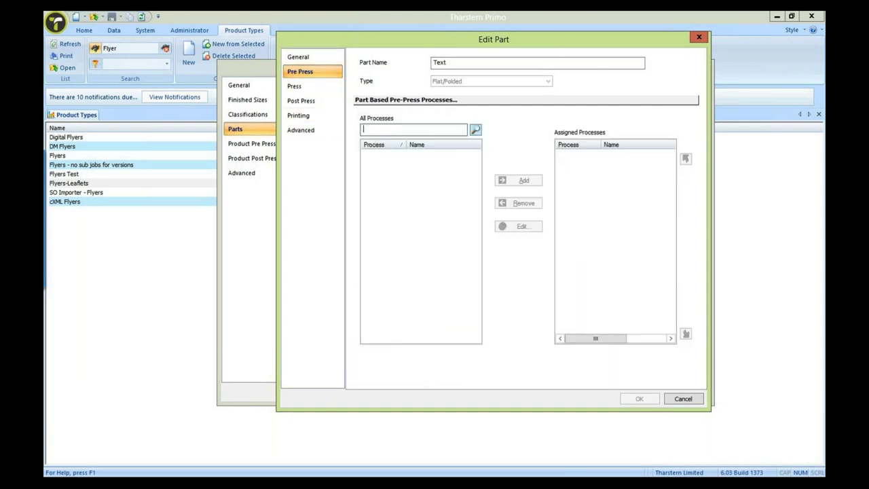
{"action": "left_click", "coordinate": [475, 129]}
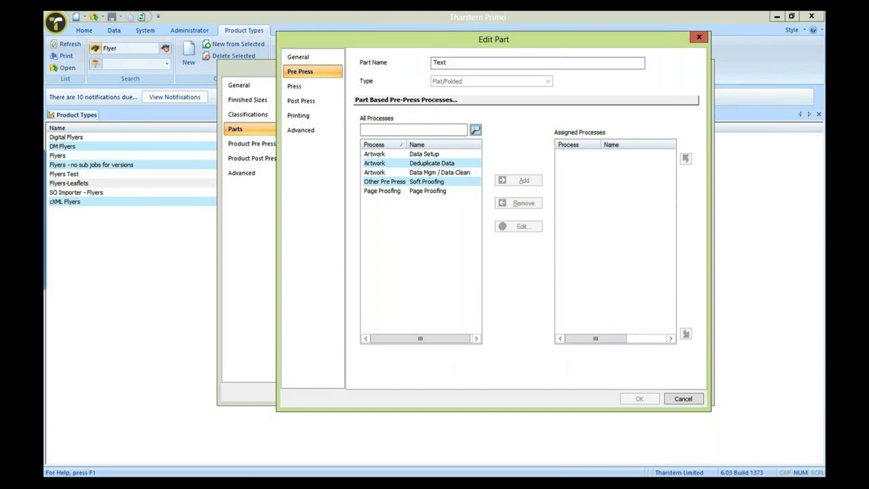
{"action": "key", "text": "space"}
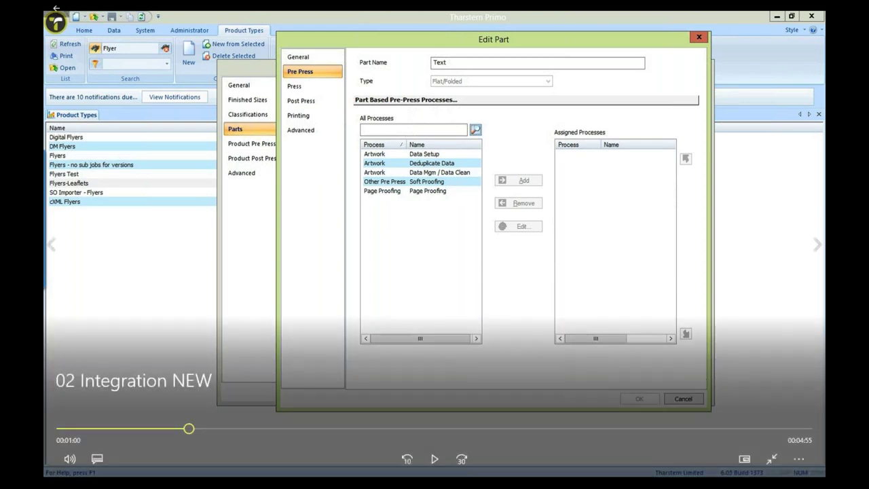
{"action": "key", "text": "space"}
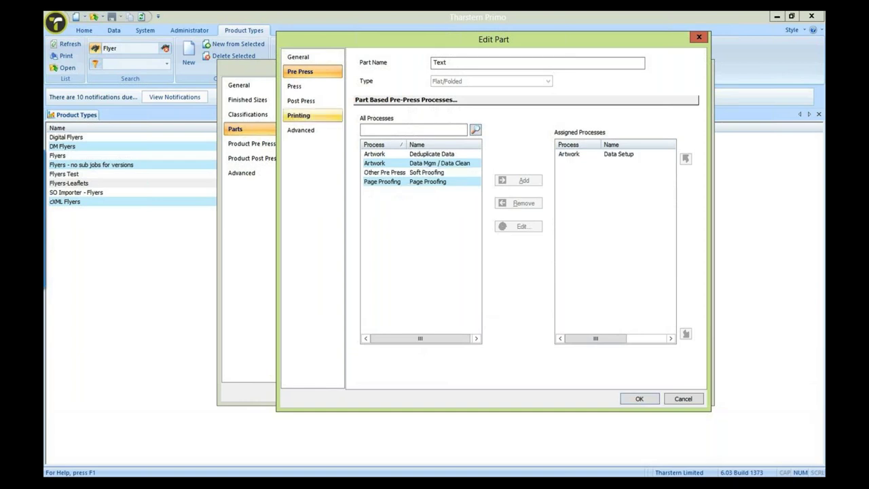
- Review the Litho and Digital printing processes assigned to the Text part
{"action": "left_click", "coordinate": [313, 86]}
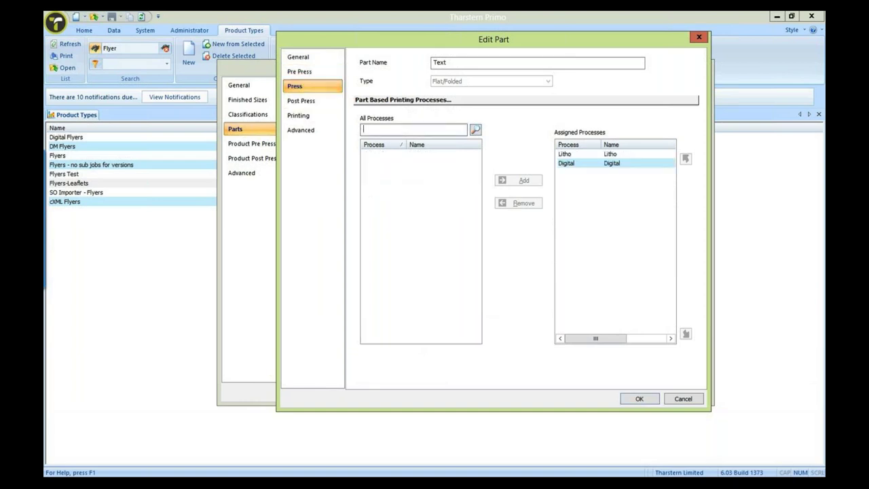
{"action": "left_click", "coordinate": [612, 163]}
{"action": "left_click", "coordinate": [610, 155]}
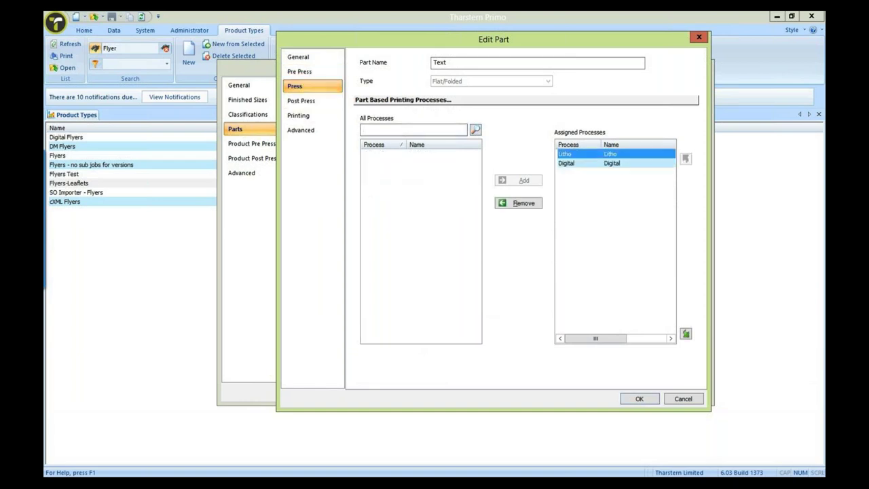
- Remove the Embossing Cards die-cutting process from the Text part's assigned post-press processes
{"action": "left_click", "coordinate": [302, 100]}
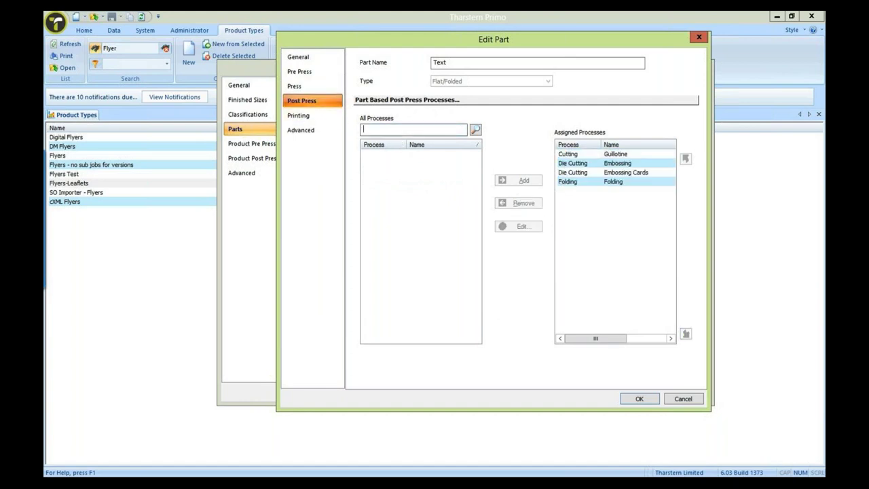
{"action": "left_click", "coordinate": [615, 155]}
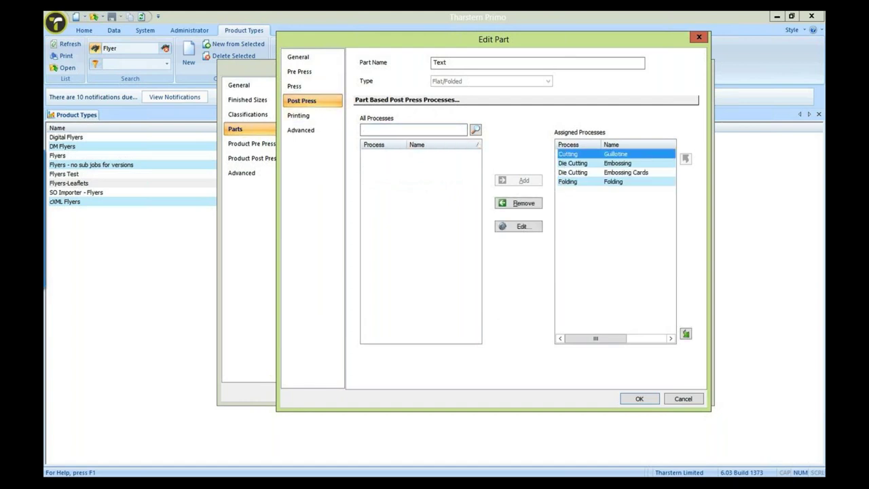
{"action": "left_click", "coordinate": [617, 163]}
{"action": "left_click", "coordinate": [626, 172]}
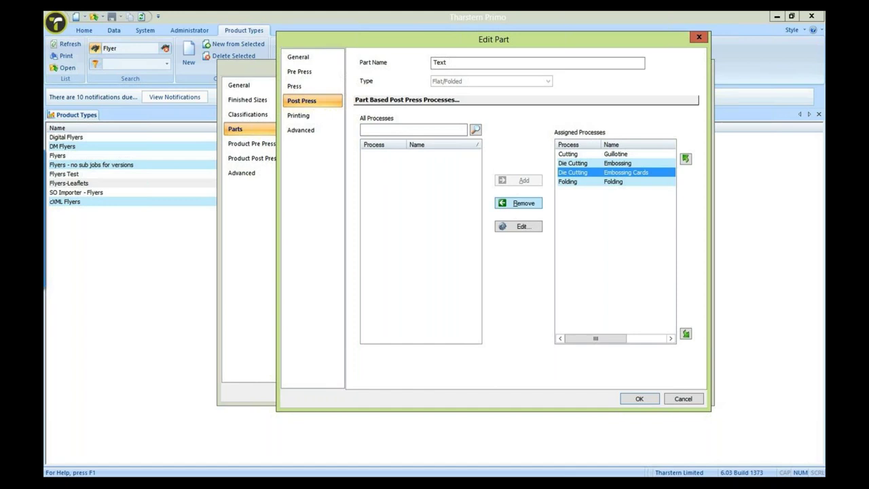
{"action": "left_click", "coordinate": [519, 203]}
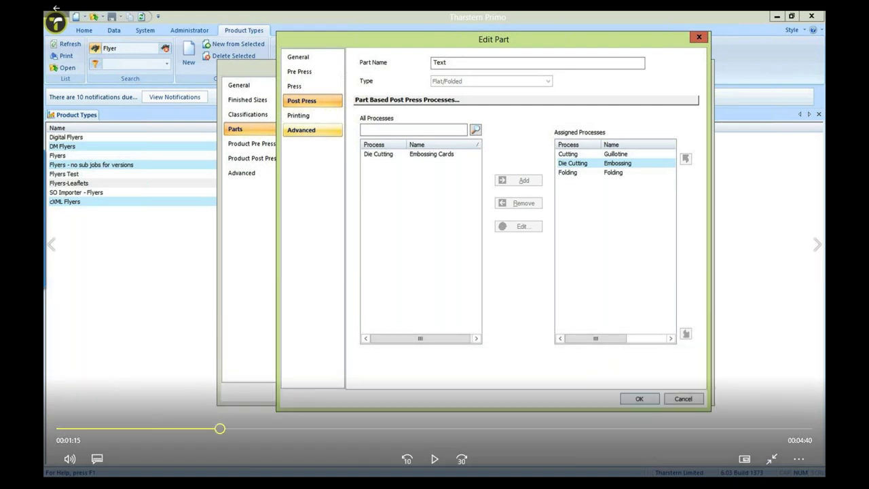
{"action": "key", "text": "space"}
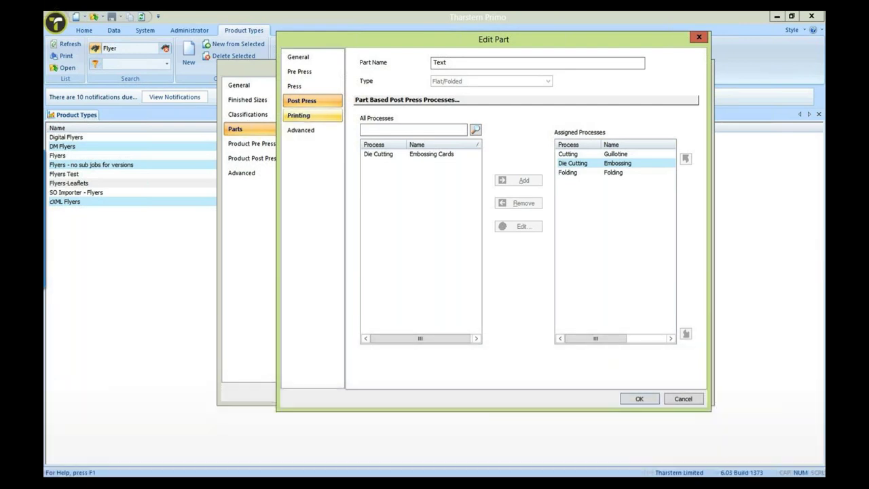
- Review the XL75, XL105, HP Indigo 7800 and HP Indigo 10000 cost centres assigned to the Text part's printing
{"action": "left_click", "coordinate": [298, 115]}
{"action": "left_click", "coordinate": [566, 177]}
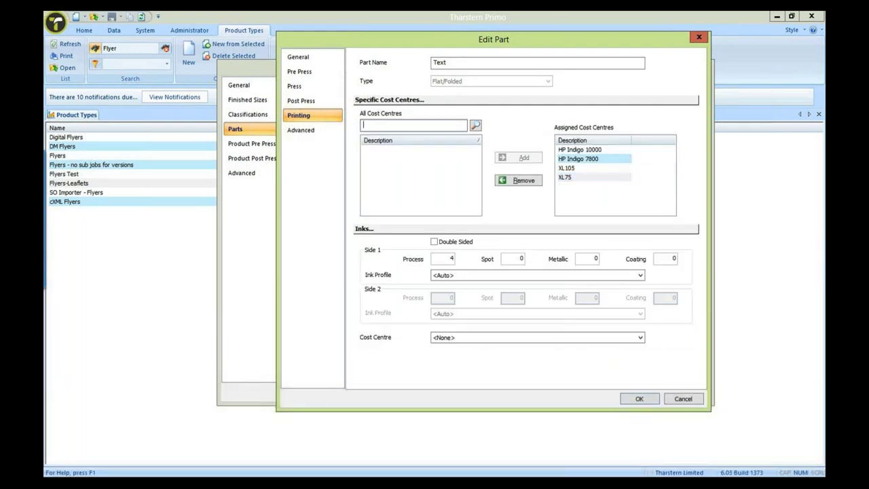
{"action": "left_click", "coordinate": [567, 169]}
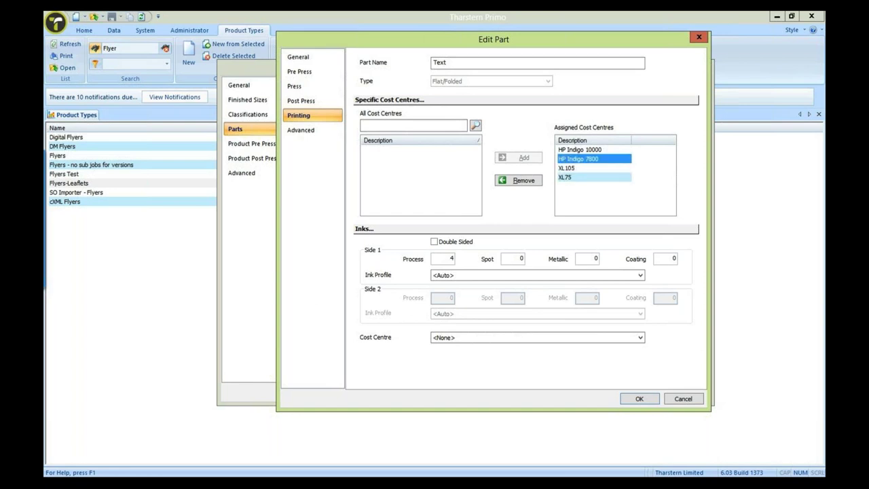
{"action": "left_click", "coordinate": [580, 149]}
{"action": "key", "text": "space"}
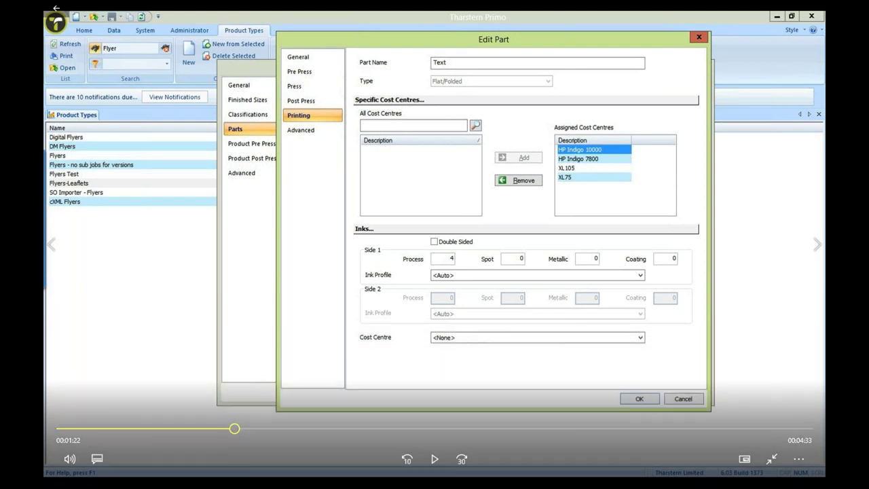
{"action": "key", "text": "space"}
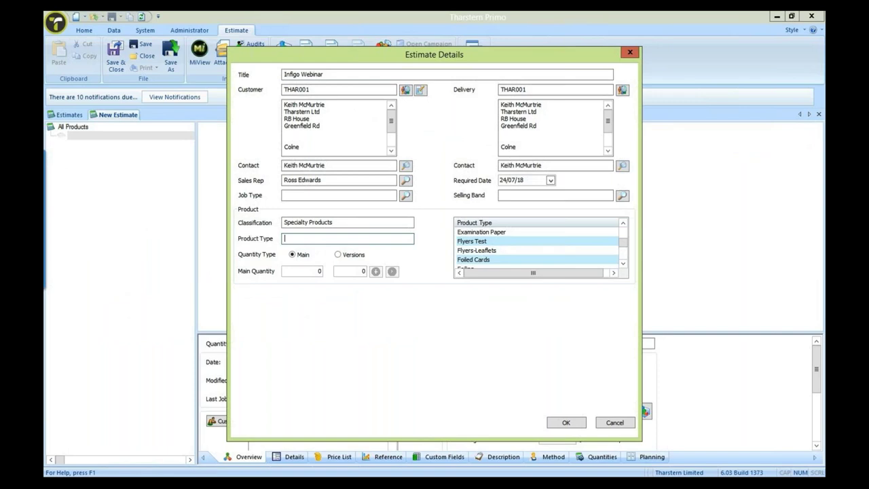
- Select Flyers-Leaflets as the estimate's product type and choose A3 as the finished page size
{"action": "left_click", "coordinate": [476, 251]}
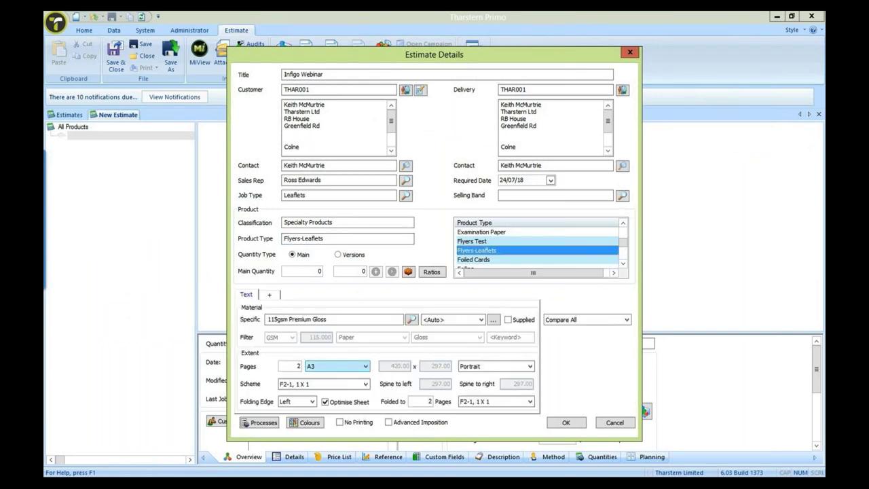
{"action": "left_click", "coordinate": [297, 366]}
{"action": "left_click", "coordinate": [366, 366]}
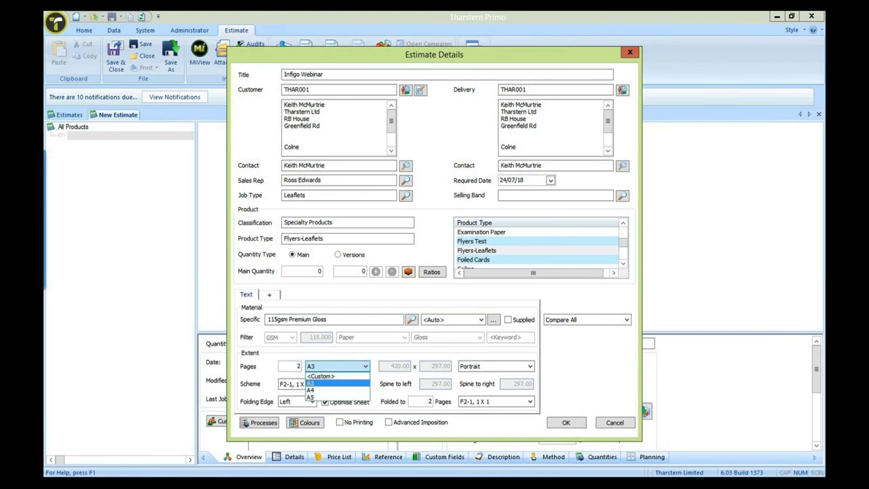
{"action": "left_click", "coordinate": [333, 383]}
{"action": "left_click", "coordinate": [332, 385]}
{"action": "left_click", "coordinate": [333, 385]}
- Check the 115gsm Premium Gloss material and confirm the Design, Hard Proofing, Guillotine and Folding processes for the estimate
{"action": "left_click", "coordinate": [343, 319]}
{"action": "left_click_drag", "start_coordinate": [343, 319], "coordinate": [266, 319]}
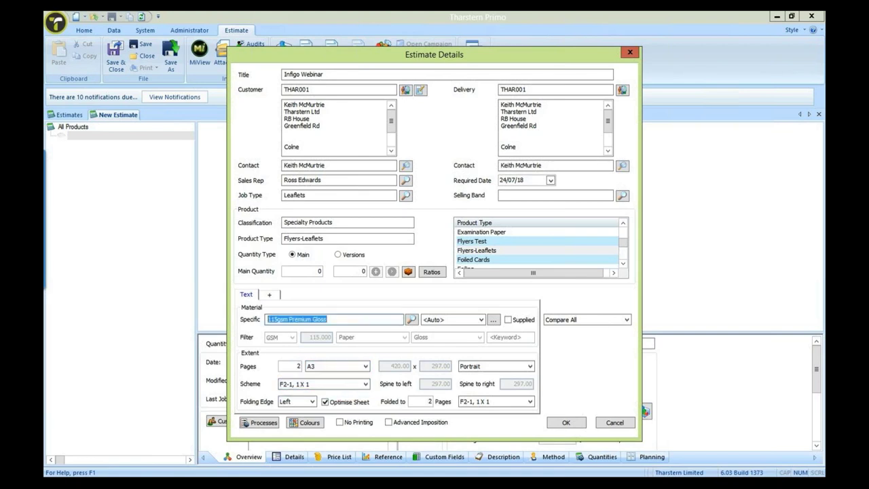
{"action": "left_click", "coordinate": [260, 422]}
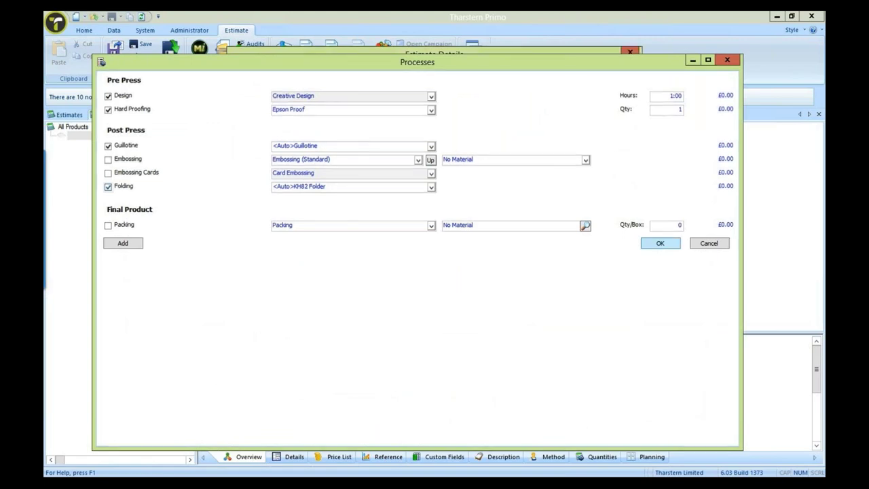
{"action": "left_click", "coordinate": [661, 243]}
- Set the main quantity to 200, calculate the estimate and accept the HP Indigo 10000 solution
{"action": "left_click", "coordinate": [313, 272]}
{"action": "type", "text": "200"}
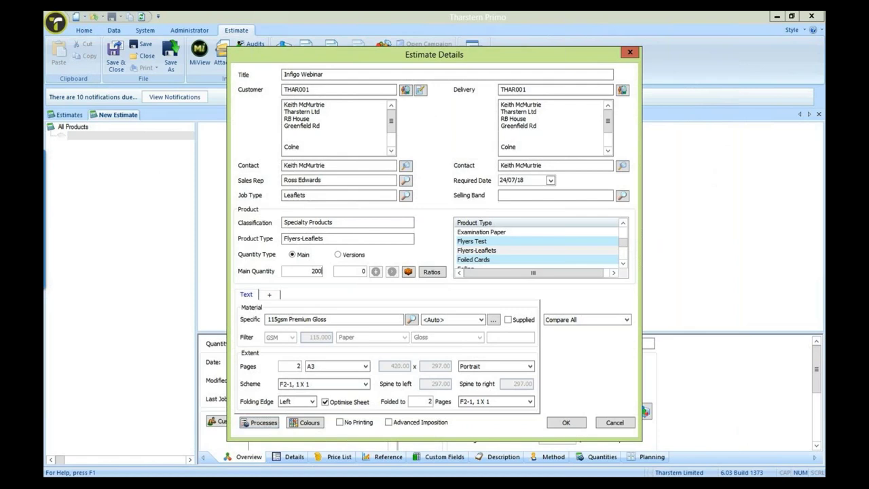
{"action": "key", "text": "Return"}
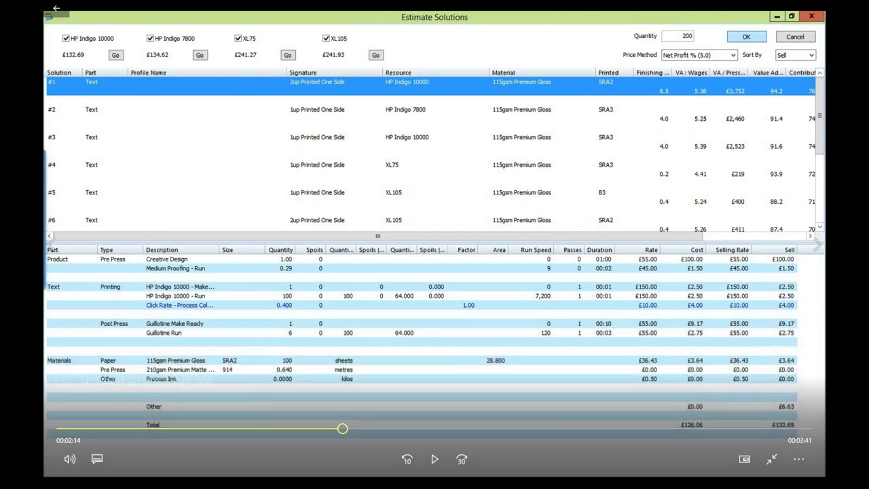
{"action": "key", "text": "space"}
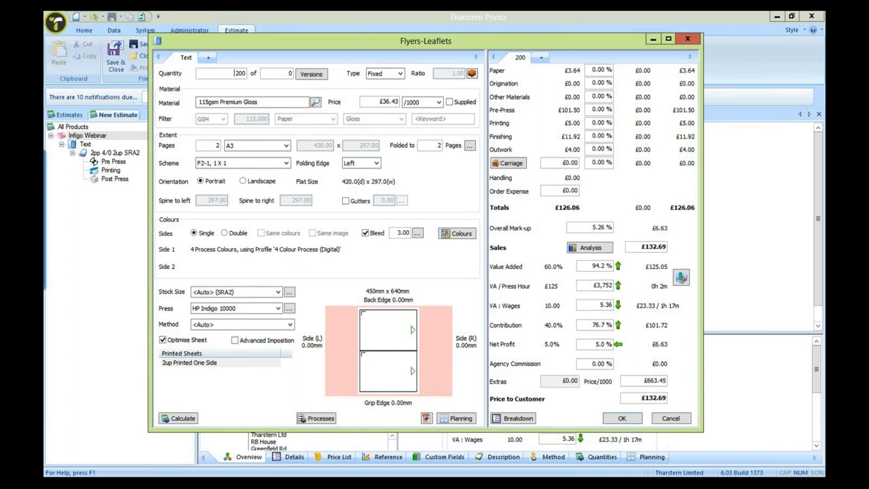
- Set the flyer quantity to 20,000, recalculate the estimate and accept the first XL105 solution
{"action": "type", "text": "00"}
{"action": "key", "text": "Tab"}
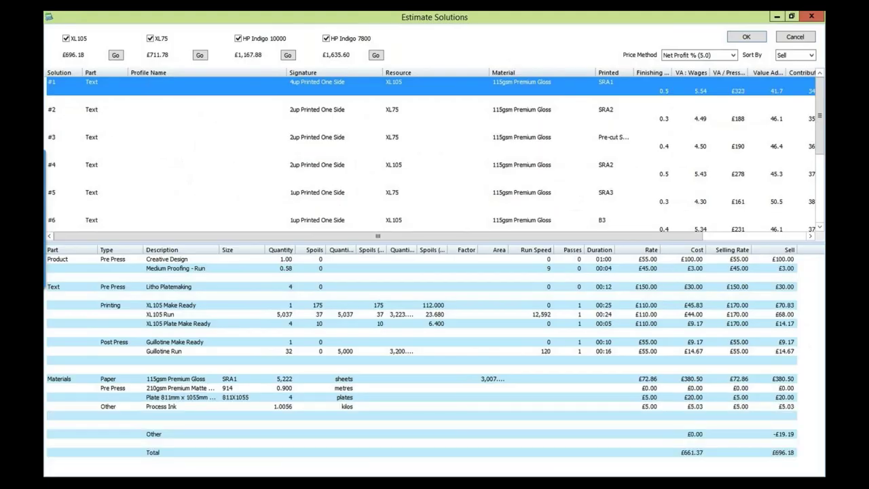
{"action": "left_click", "coordinate": [747, 36]}
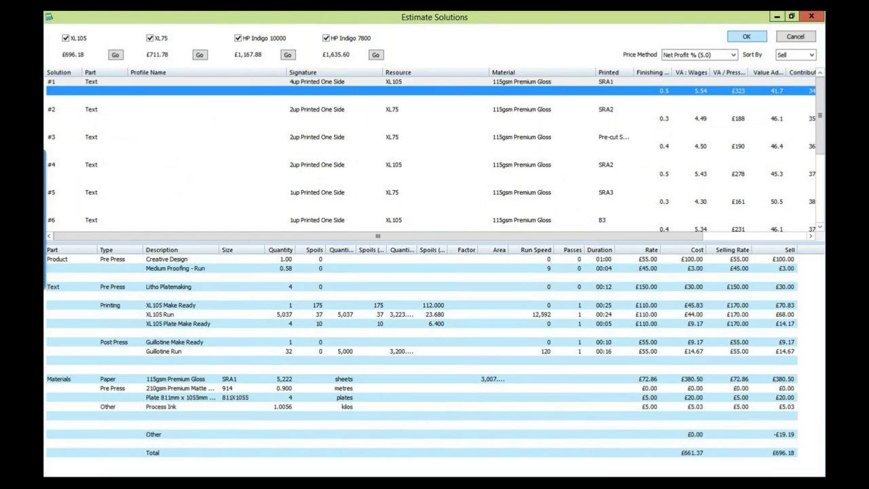
{"action": "key", "text": "Return"}
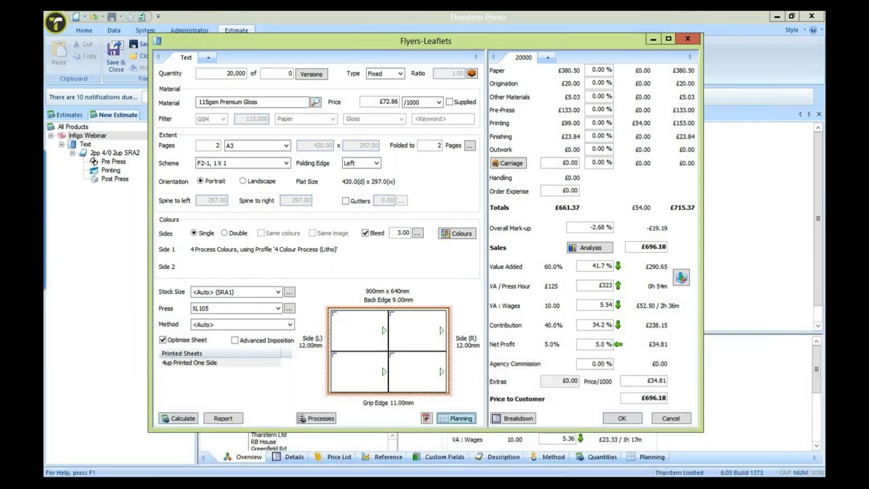
- Open the flyer's sheet planning and inspect its F2-1, 1 X 1 signature row
{"action": "left_click", "coordinate": [457, 417]}
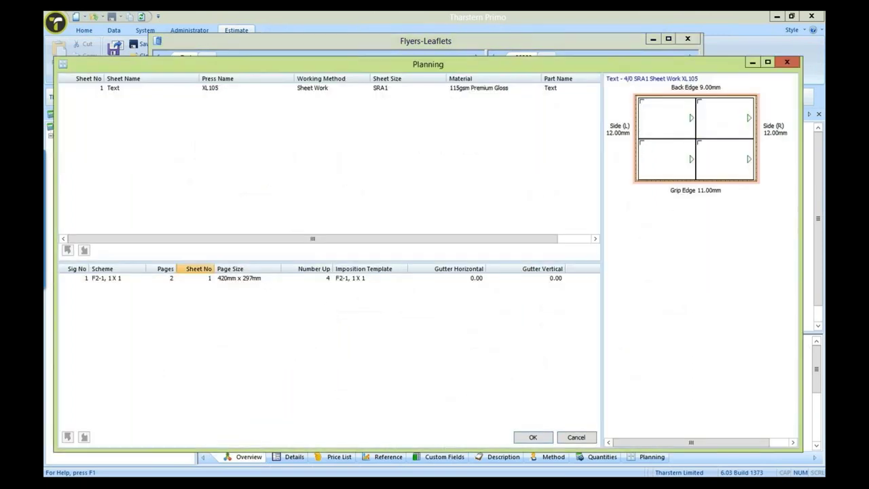
{"action": "left_click", "coordinate": [197, 278]}
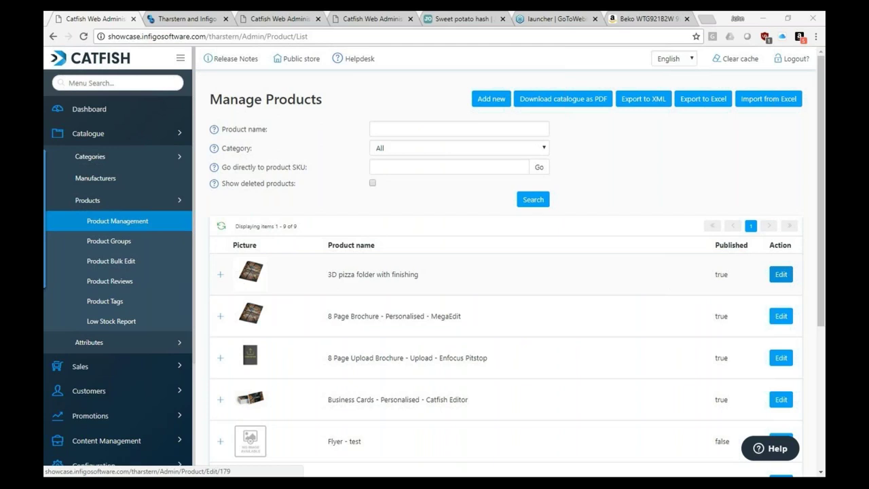
- Open the 3D pizza folder with finishing product in the Catfish admin and review its product info and pictures
{"action": "left_click", "coordinate": [781, 274]}
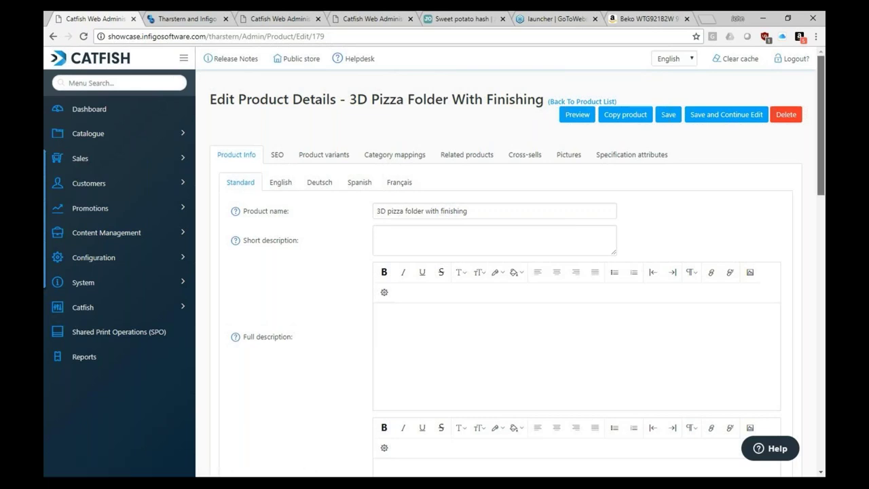
{"action": "scroll", "coordinate": [502, 271], "scroll_direction": "down", "scroll_amount": 4}
{"action": "scroll", "coordinate": [503, 272], "scroll_direction": "up", "scroll_amount": 4}
{"action": "left_click", "coordinate": [569, 155]}
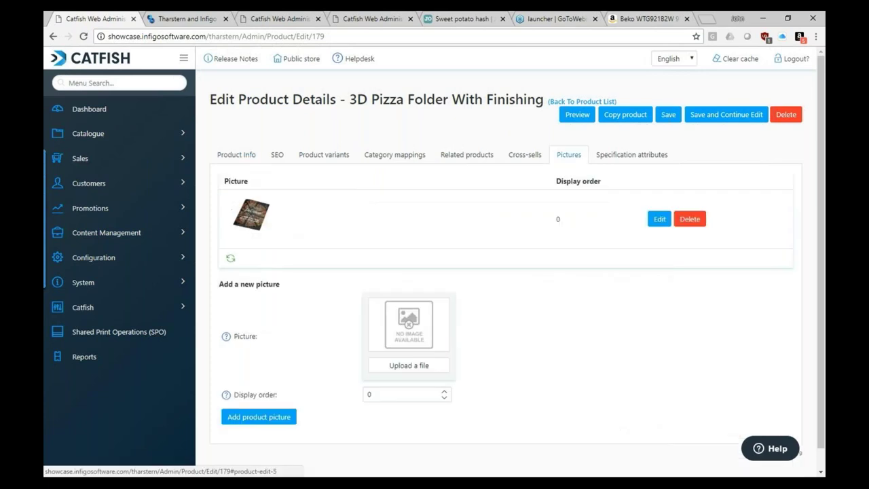
- Open the unnamed variant of the 3D pizza folder with finishing for editing and bring up its MIS configuration
{"action": "left_click", "coordinate": [324, 155]}
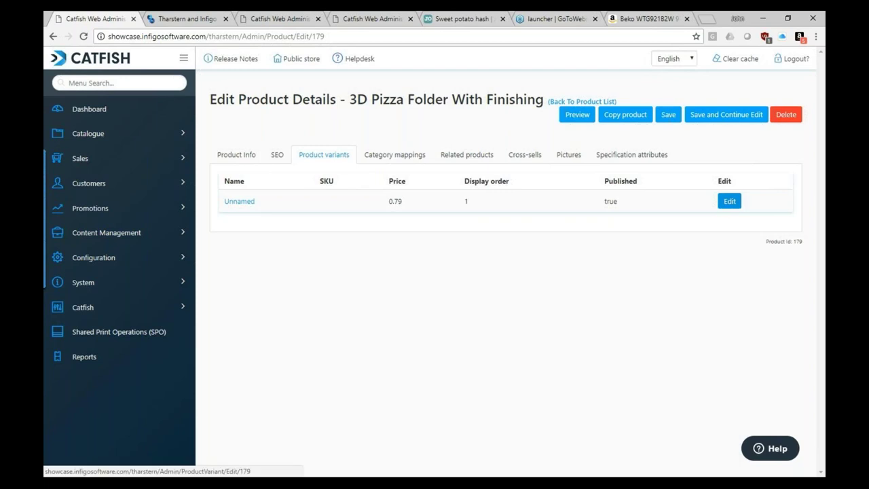
{"action": "left_click", "coordinate": [730, 201]}
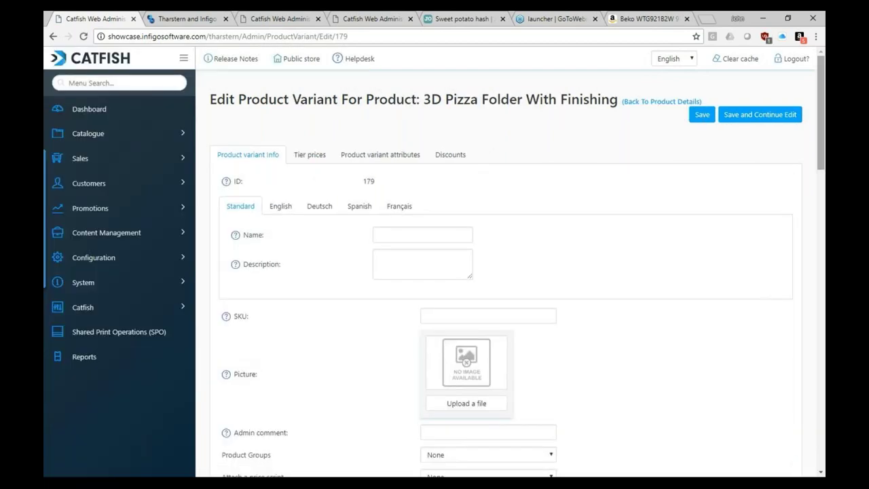
{"action": "scroll", "coordinate": [510, 272], "scroll_direction": "down", "scroll_amount": 10}
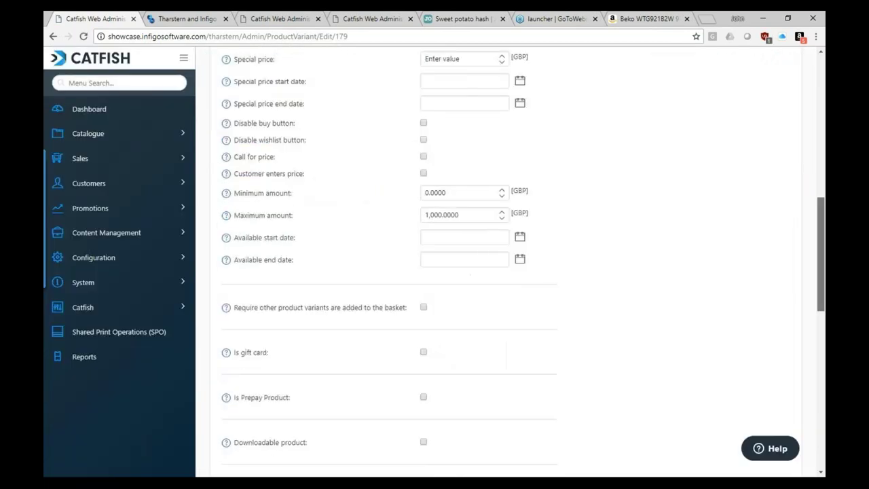
{"action": "scroll", "coordinate": [509, 271], "scroll_direction": "down", "scroll_amount": 5}
{"action": "scroll", "coordinate": [509, 272], "scroll_direction": "down", "scroll_amount": 1}
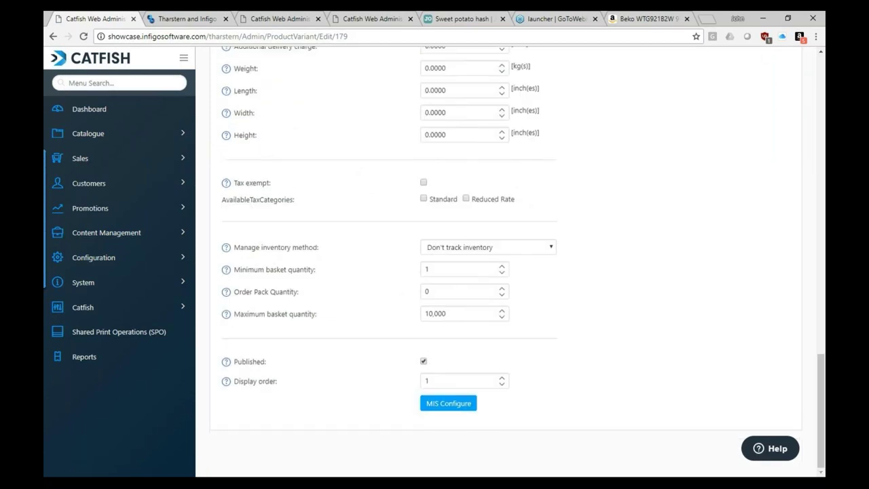
{"action": "left_click", "coordinate": [448, 404]}
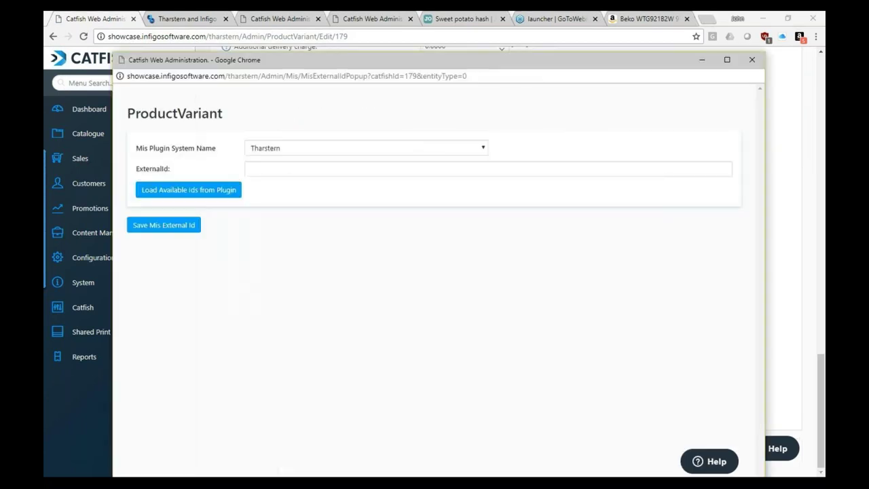
- Set the variant's MIS plugin to TharsternEstimatePro and choose LEAFLETINF -> Infigo Leaflet as the external ID
{"action": "left_click", "coordinate": [367, 148]}
{"action": "left_click", "coordinate": [367, 183]}
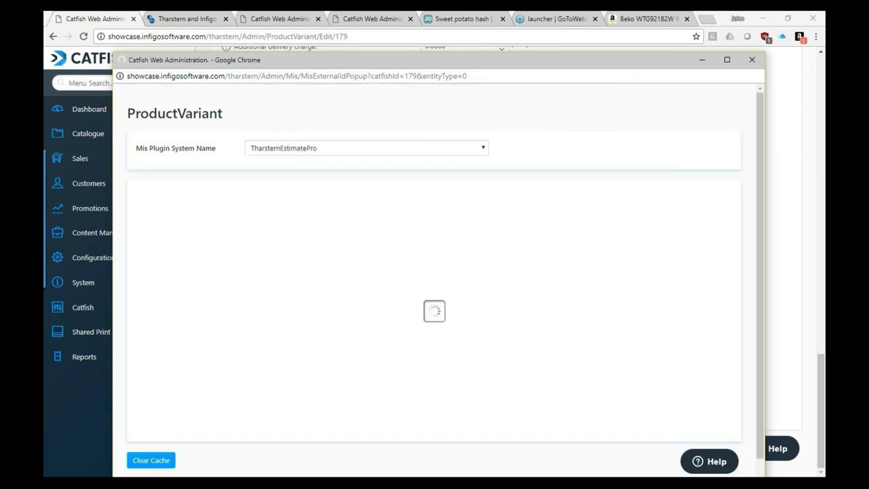
{"action": "left_click", "coordinate": [463, 258]}
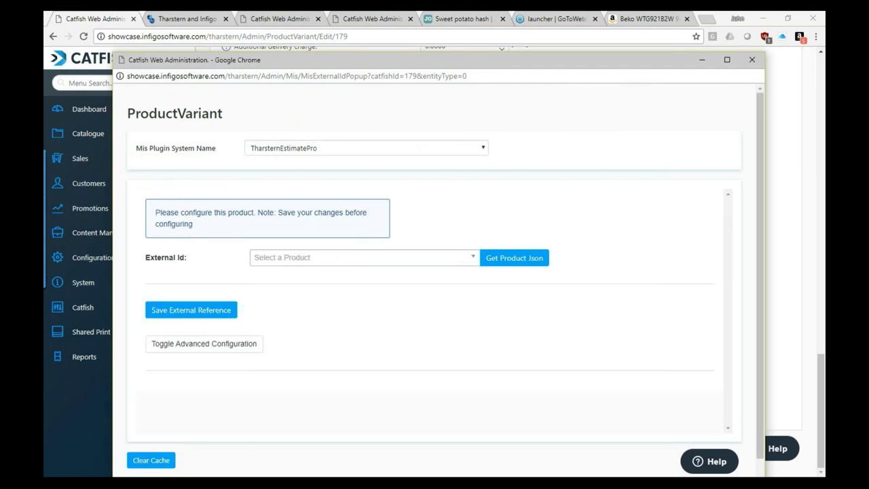
{"action": "left_click", "coordinate": [468, 258]}
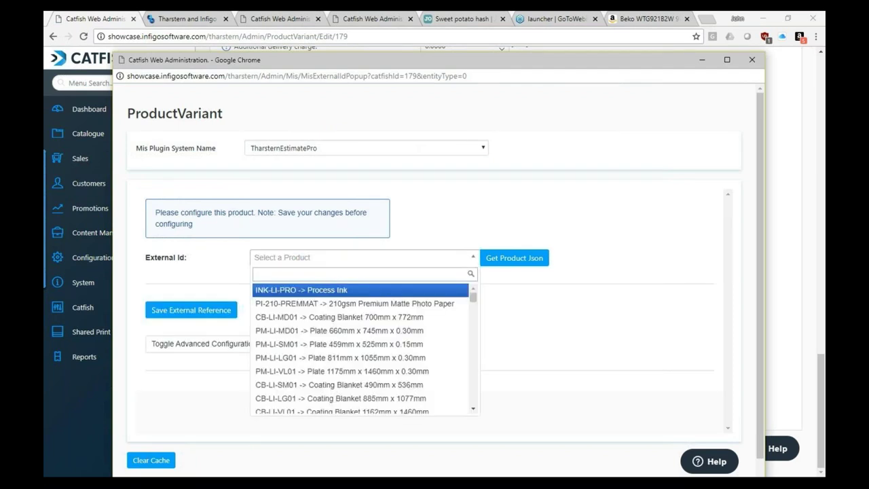
{"action": "type", "text": "INFIGO"}
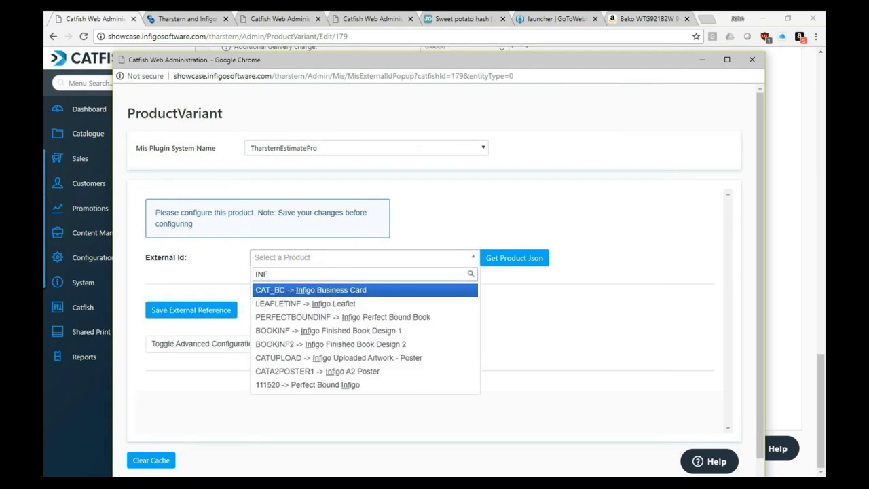
{"action": "key", "text": "Down"}
{"action": "key", "text": "Down"}
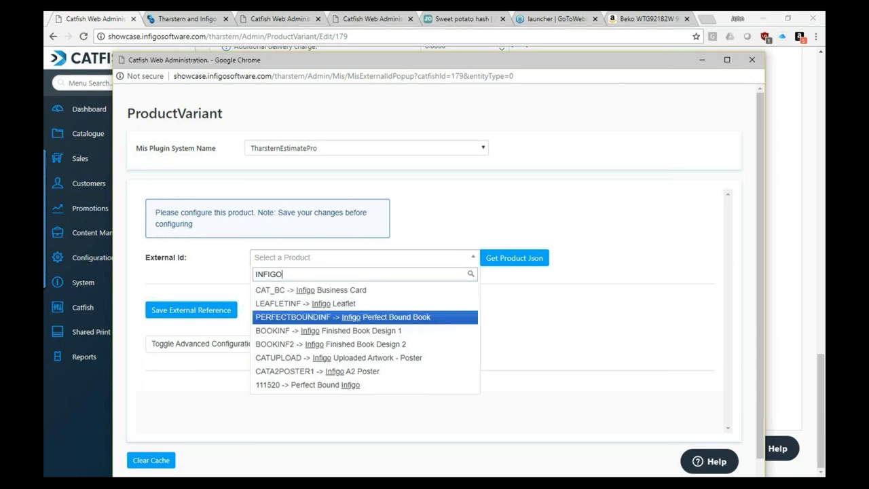
{"action": "key", "text": "Up"}
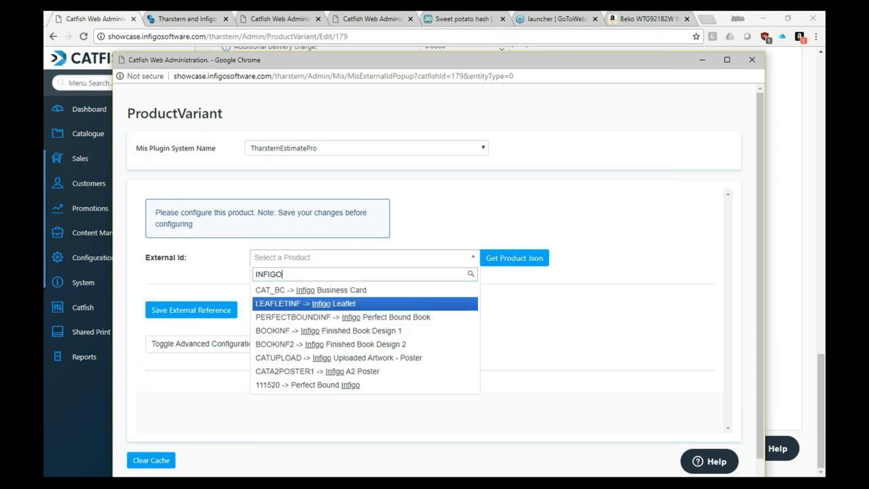
{"action": "key", "text": "Return"}
{"action": "key", "text": "Tab"}
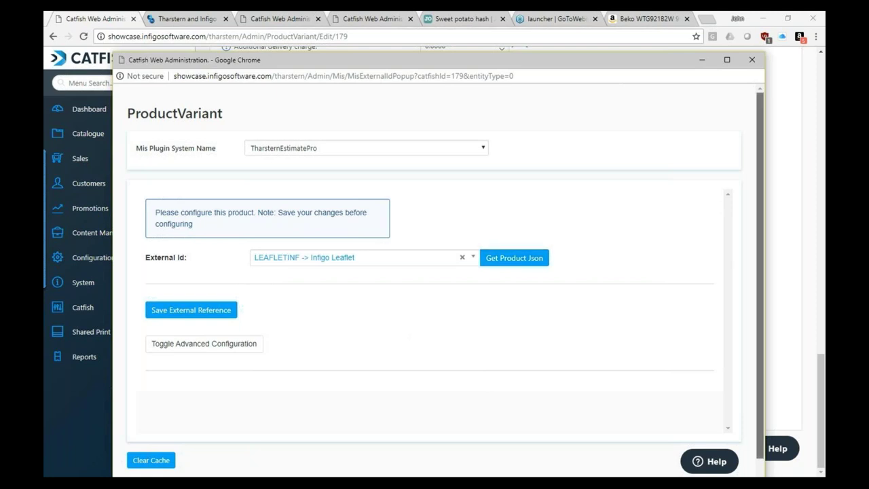
{"action": "scroll", "coordinate": [435, 271], "scroll_direction": "down", "scroll_amount": 1}
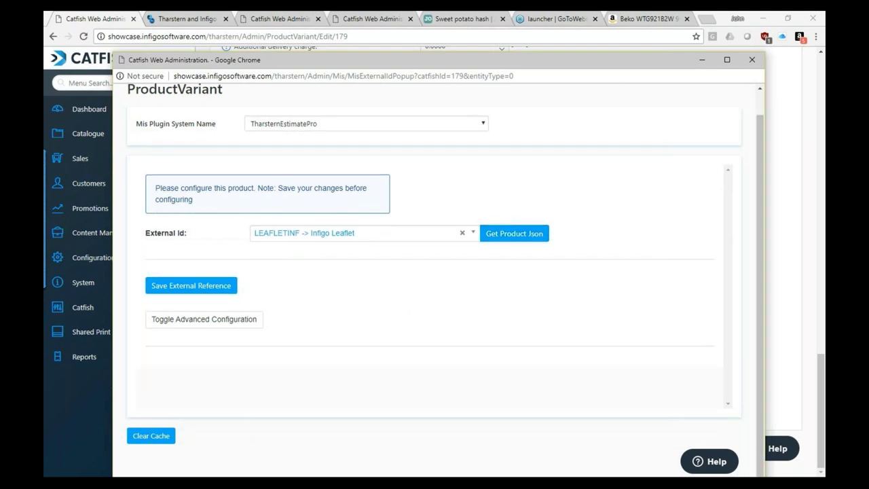
{"action": "key", "text": "space"}
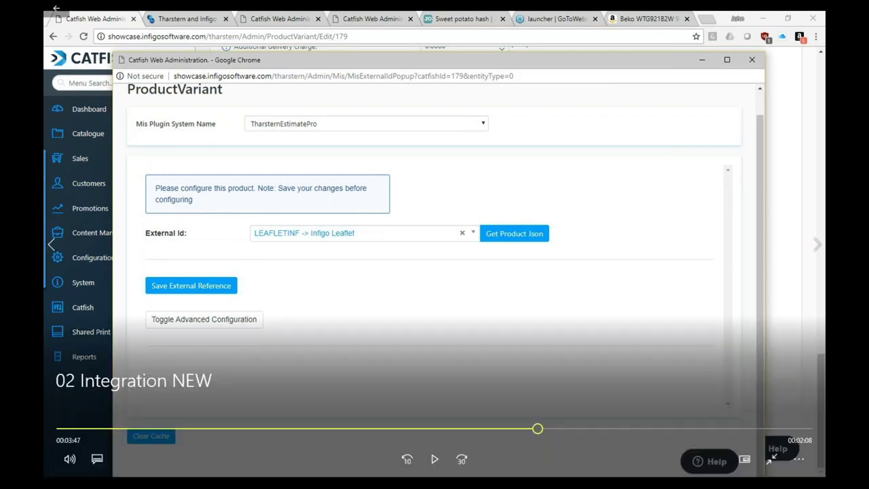
{"action": "key", "text": "space"}
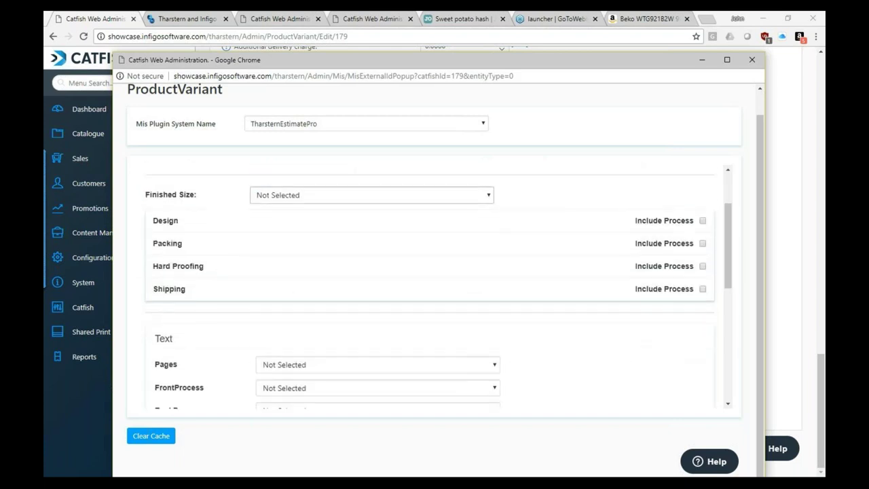
- Set the finished size of the variant to A3: 297x420
{"action": "left_click", "coordinate": [372, 195]}
{"action": "key", "text": "Down"}
{"action": "key", "text": "Down"}
{"action": "key", "text": "Down"}
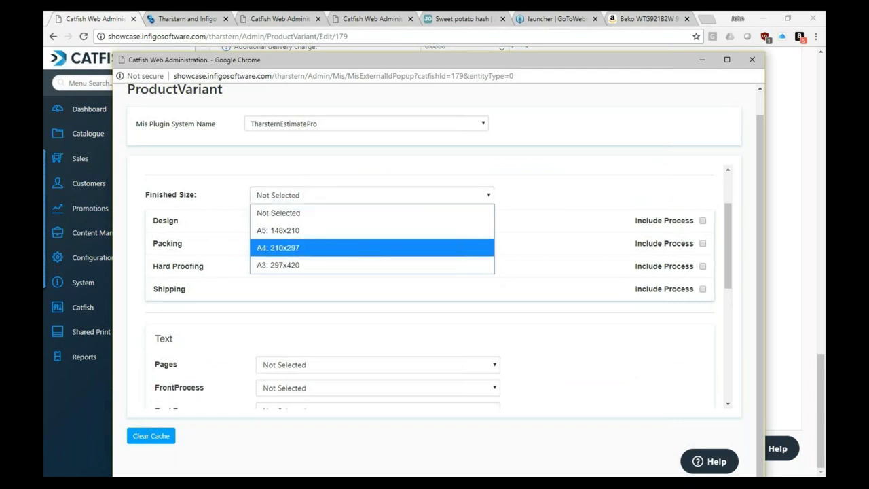
{"action": "key", "text": "Return"}
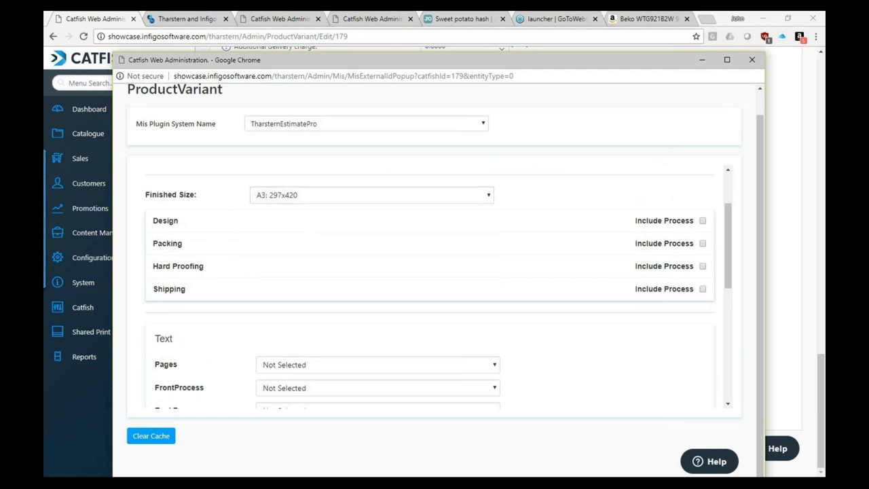
- Include the Design process and assign it the cost centre AW-AW03: Creative Design
{"action": "left_click", "coordinate": [703, 221]}
{"action": "key", "text": "Tab"}
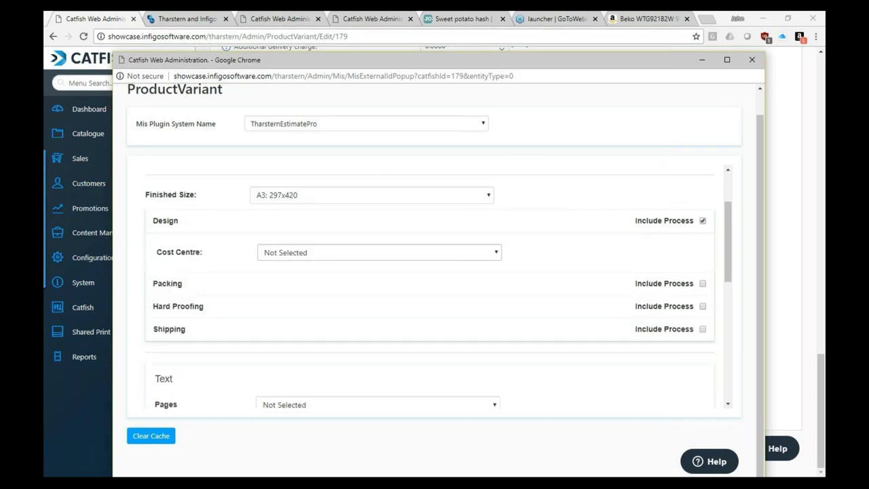
{"action": "key", "text": "space"}
{"action": "key", "text": "Down"}
{"action": "key", "text": "Return"}
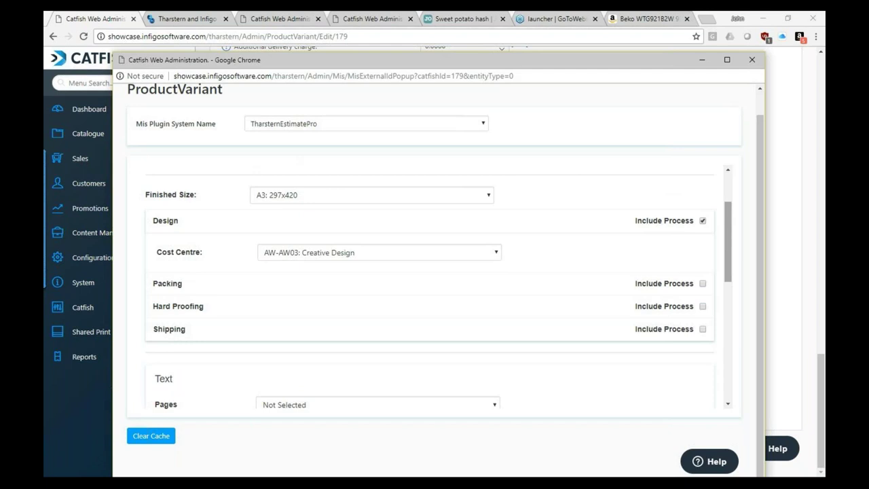
- Include the Packing process and assign it the cost centre PK-PK05-002: Packing A3 Work
{"action": "scroll", "coordinate": [435, 288], "scroll_direction": "down", "scroll_amount": 2}
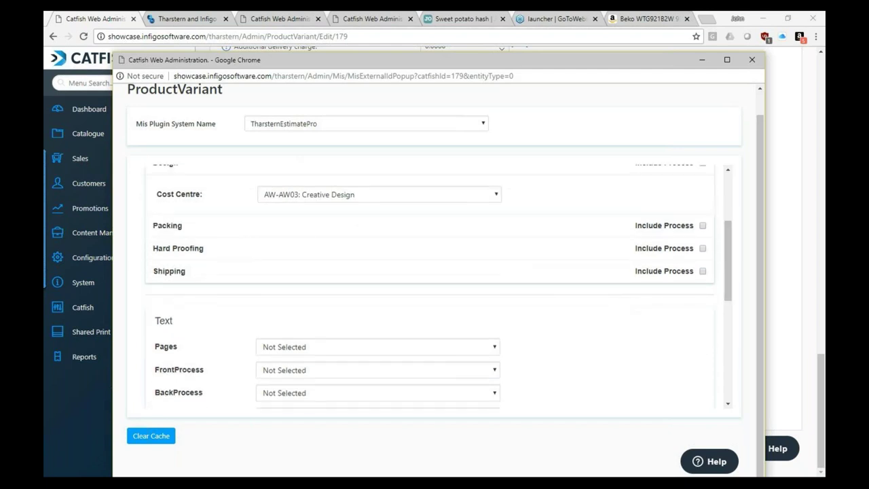
{"action": "left_click", "coordinate": [703, 225]}
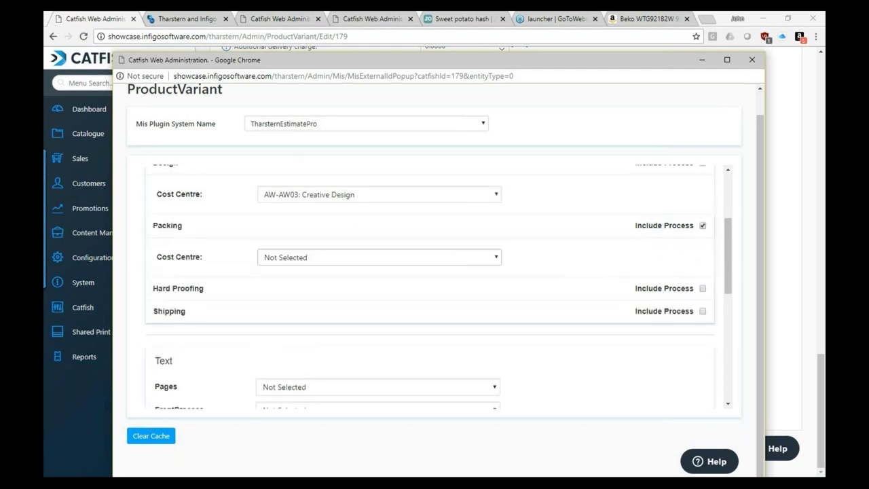
{"action": "left_click", "coordinate": [379, 258]}
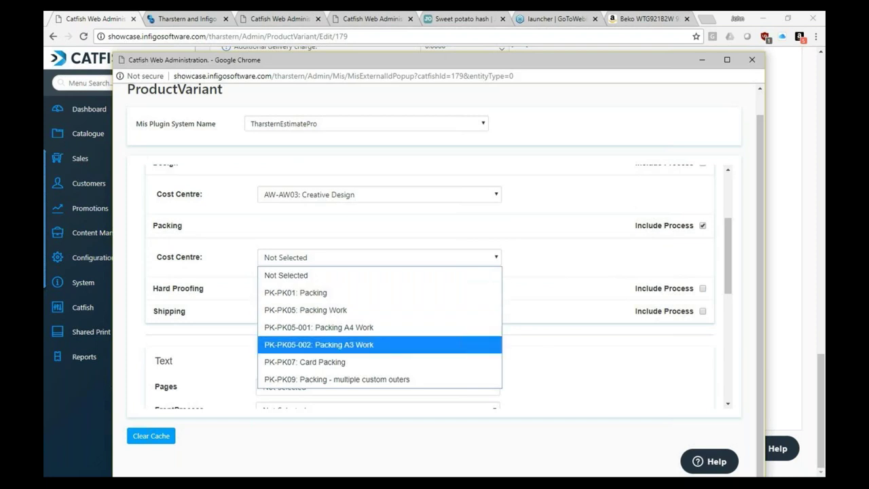
{"action": "left_click", "coordinate": [367, 345]}
- Include the Guillotine process in the Text section with the cost centre CT-MD01: Guillotine
{"action": "scroll", "coordinate": [430, 286], "scroll_direction": "down", "scroll_amount": 3}
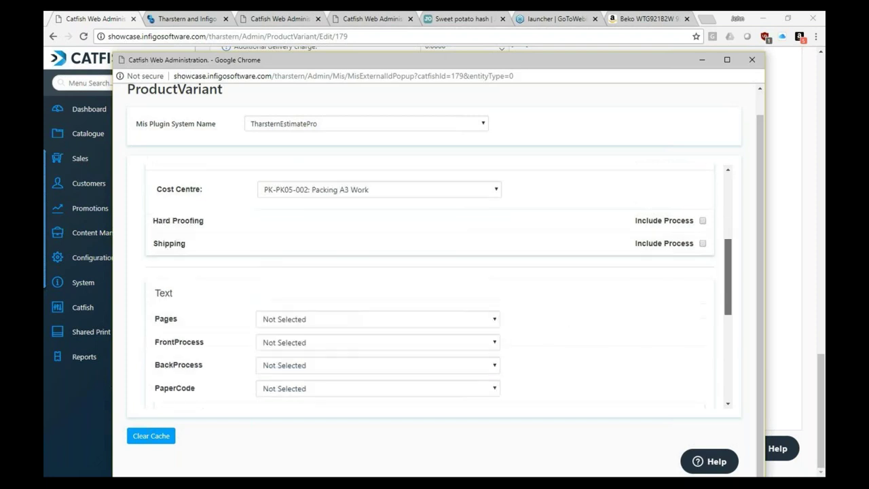
{"action": "scroll", "coordinate": [430, 286], "scroll_direction": "down", "scroll_amount": 2}
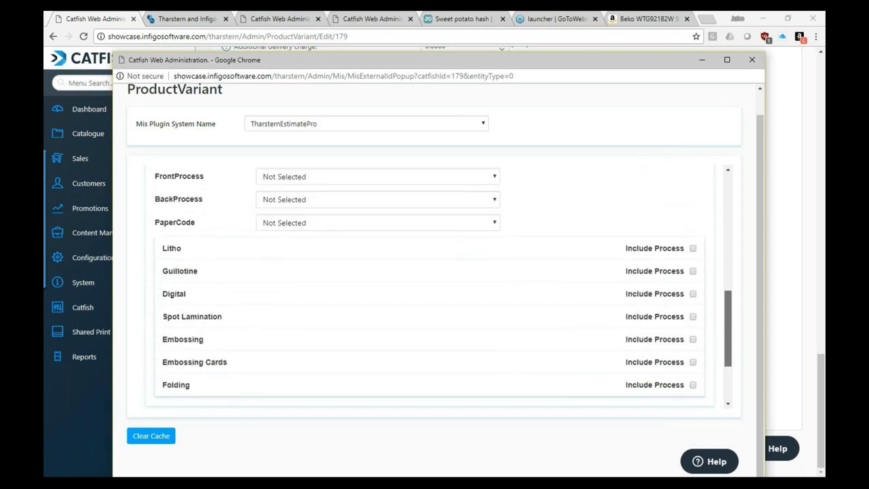
{"action": "left_click_drag", "start_coordinate": [728, 328], "coordinate": [728, 332]}
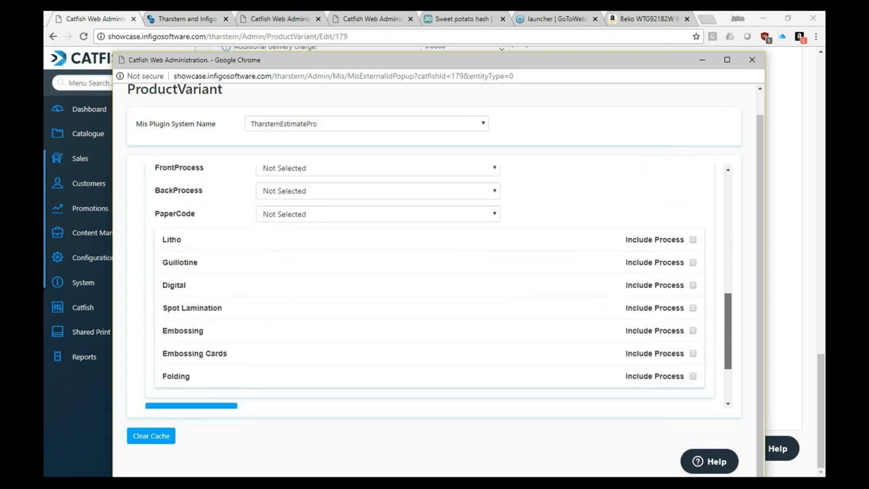
{"action": "key", "text": "space"}
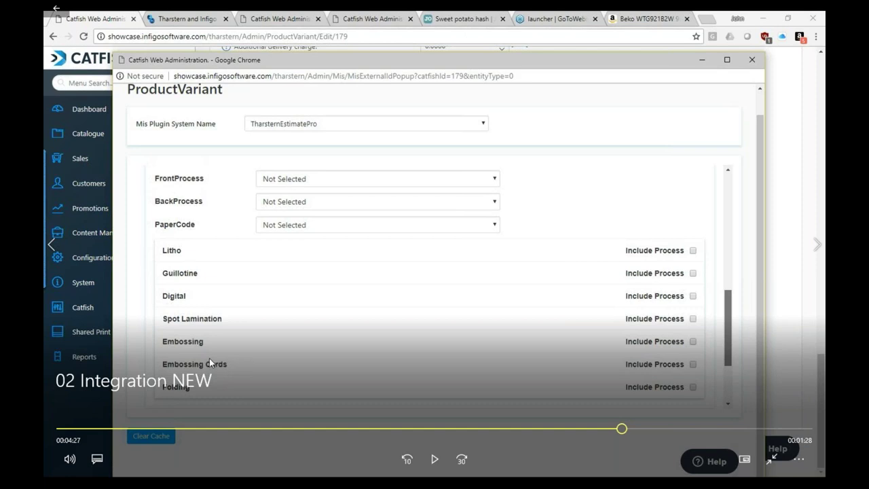
{"action": "key", "text": "space"}
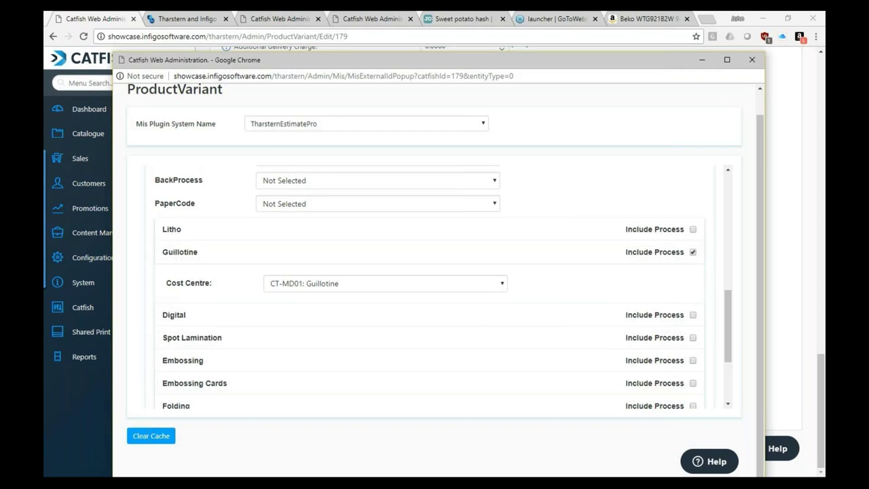
{"action": "left_click_drag", "start_coordinate": [728, 326], "coordinate": [728, 363]}
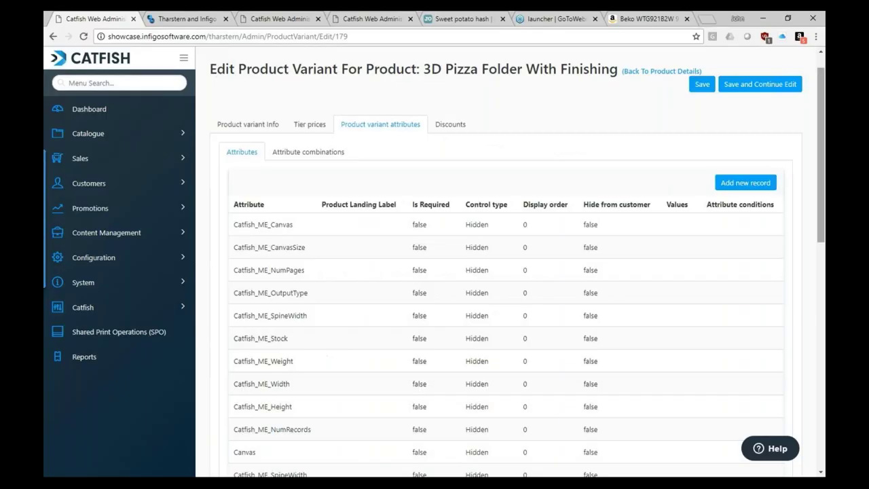
- Review the variant's attribute list down to the Emboss and Spot UV drop-down attributes
{"action": "scroll", "coordinate": [506, 272], "scroll_direction": "down", "scroll_amount": 5}
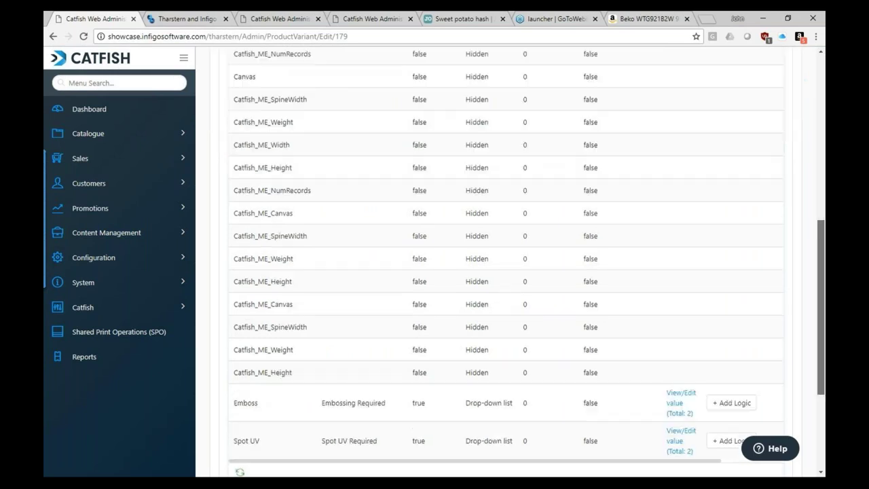
{"action": "scroll", "coordinate": [506, 271], "scroll_direction": "down", "scroll_amount": 2}
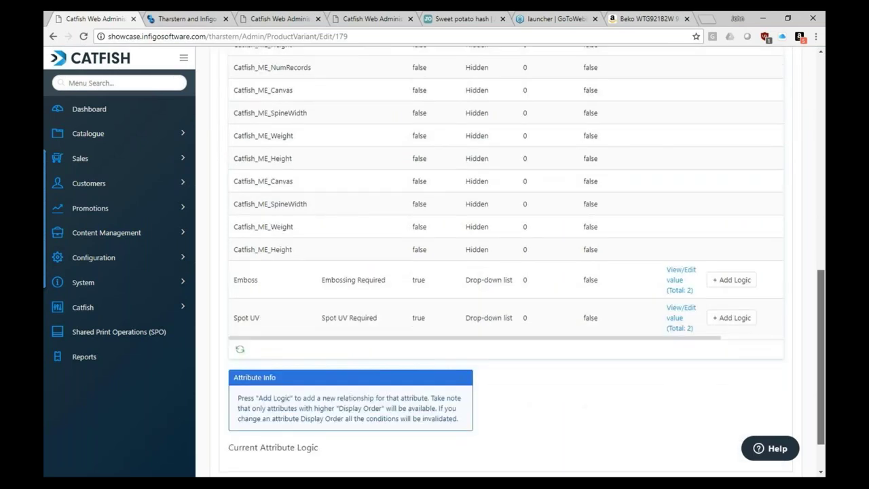
{"action": "scroll", "coordinate": [506, 272], "scroll_direction": "up", "scroll_amount": 1}
{"action": "key", "text": "space"}
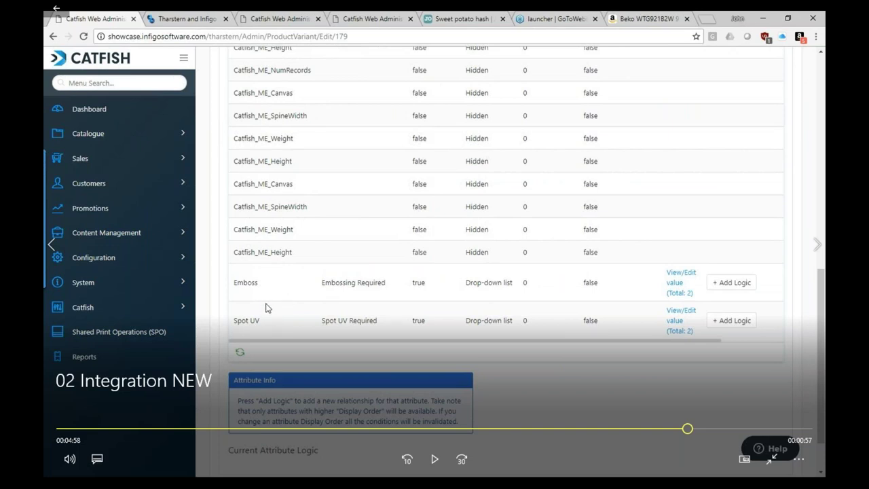
{"action": "key", "text": "space"}
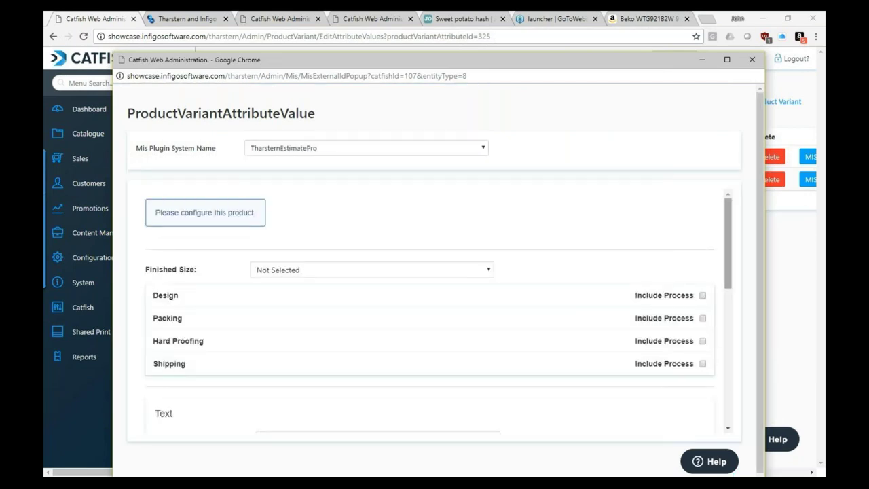
- Include the Embossing process in the Text section for the Emboss attribute value, with the cost centre OF-OF-63: Embossing (Standard)
{"action": "scroll", "coordinate": [430, 313], "scroll_direction": "down", "scroll_amount": 3}
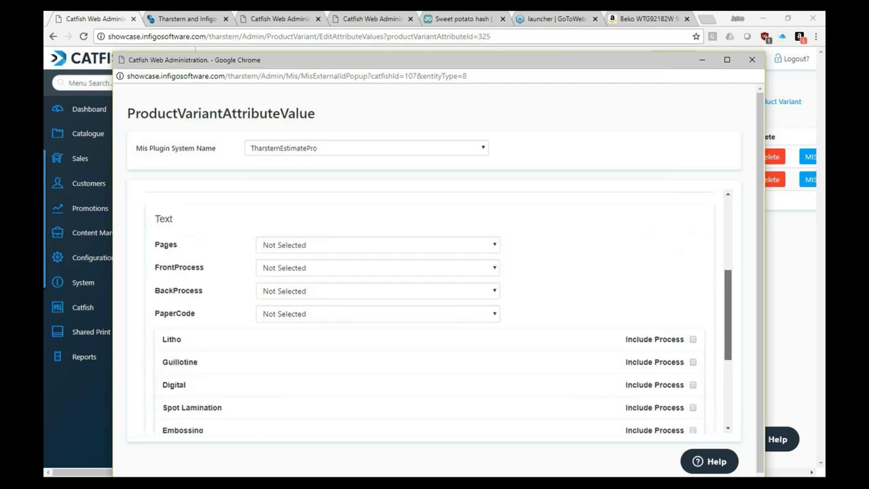
{"action": "scroll", "coordinate": [430, 312], "scroll_direction": "down", "scroll_amount": 1}
{"action": "left_click_drag", "start_coordinate": [729, 346], "coordinate": [728, 348]}
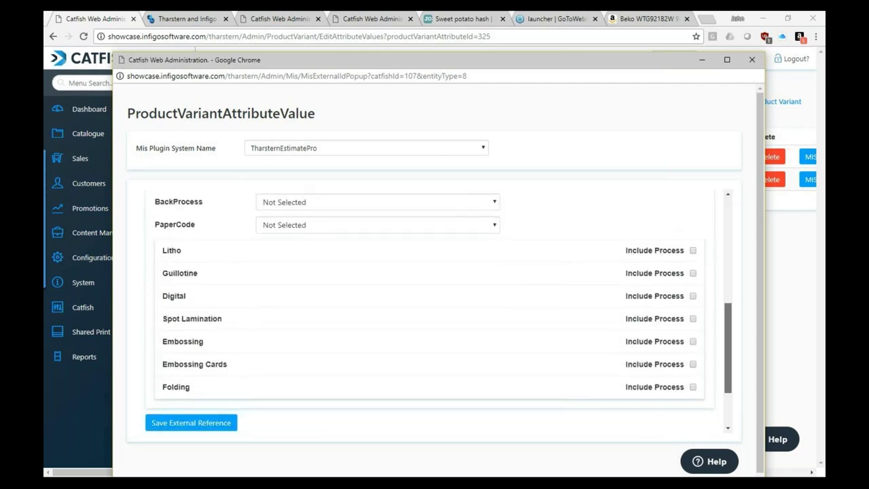
{"action": "scroll", "coordinate": [430, 312], "scroll_direction": "up", "scroll_amount": 2}
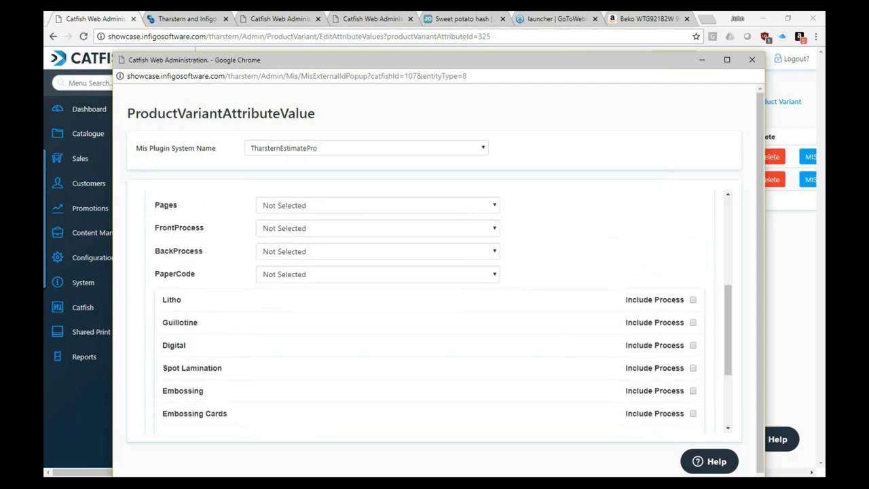
{"action": "left_click_drag", "start_coordinate": [434, 59], "coordinate": [414, 59]}
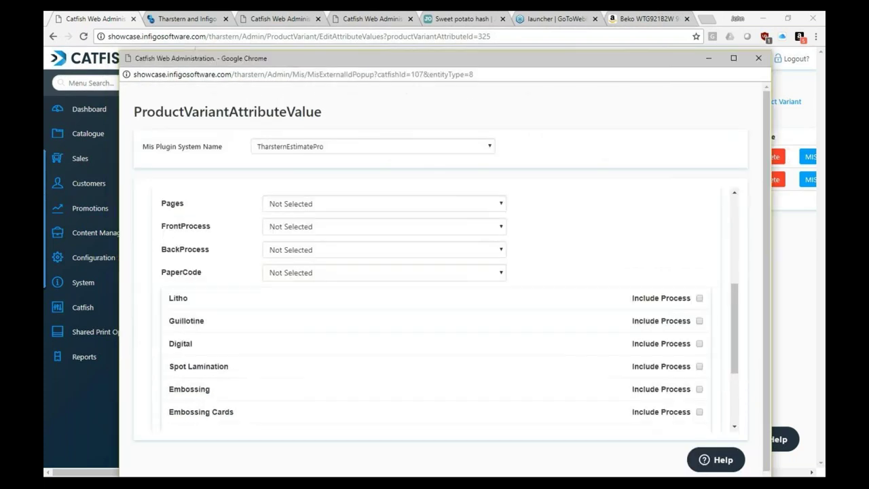
{"action": "left_click", "coordinate": [700, 389]}
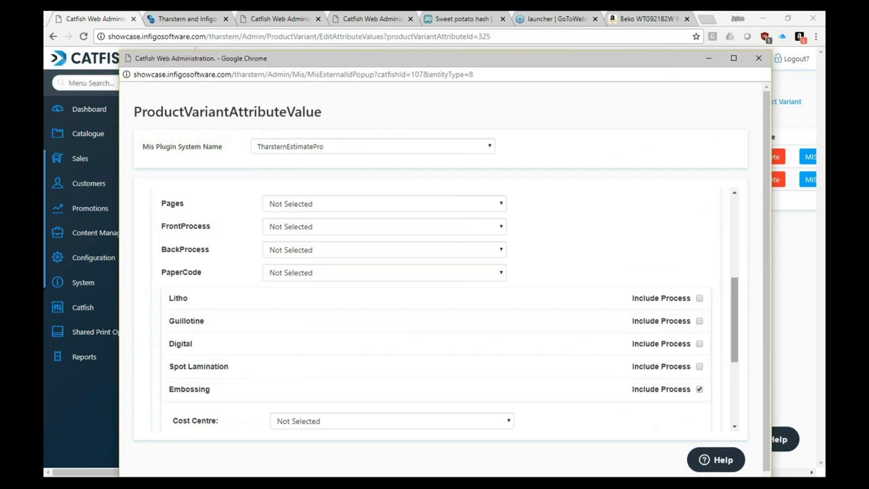
{"action": "scroll", "coordinate": [434, 305], "scroll_direction": "down", "scroll_amount": 2}
{"action": "left_click", "coordinate": [392, 329]}
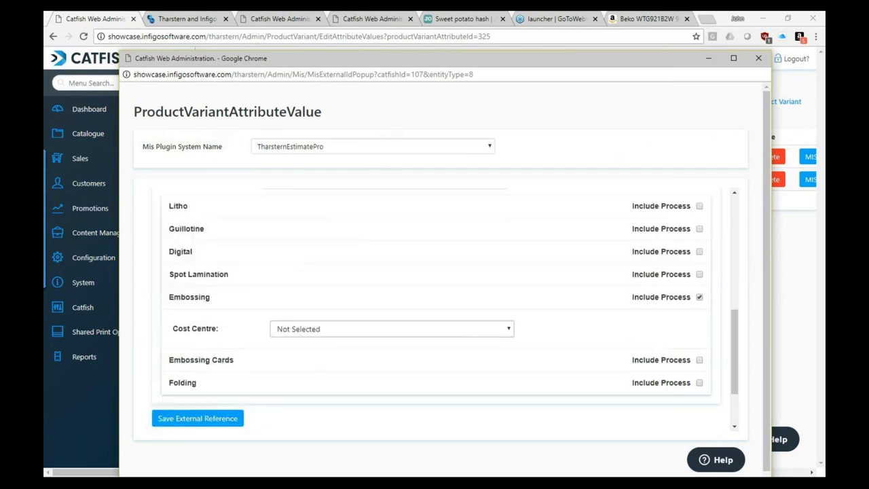
{"action": "left_click", "coordinate": [366, 364]}
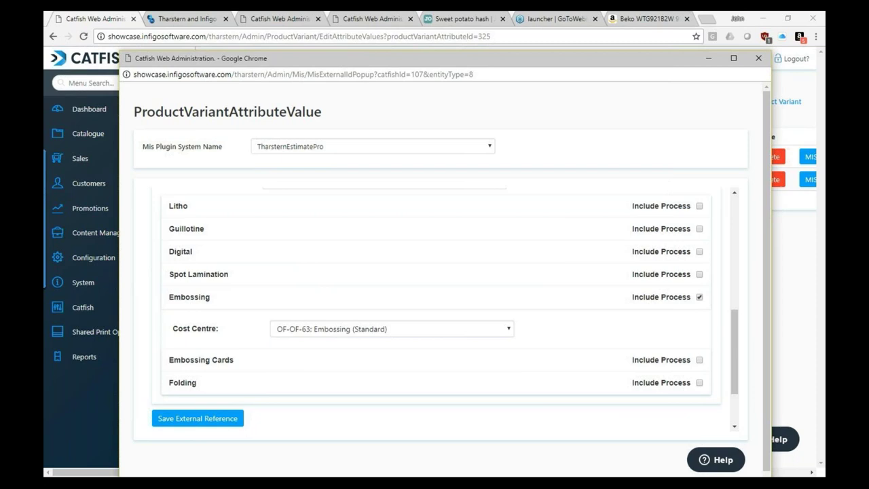
- Save the external reference for the Emboss attribute value and close its MIS configuration window
{"action": "left_click_drag", "start_coordinate": [767, 271], "coordinate": [767, 280]}
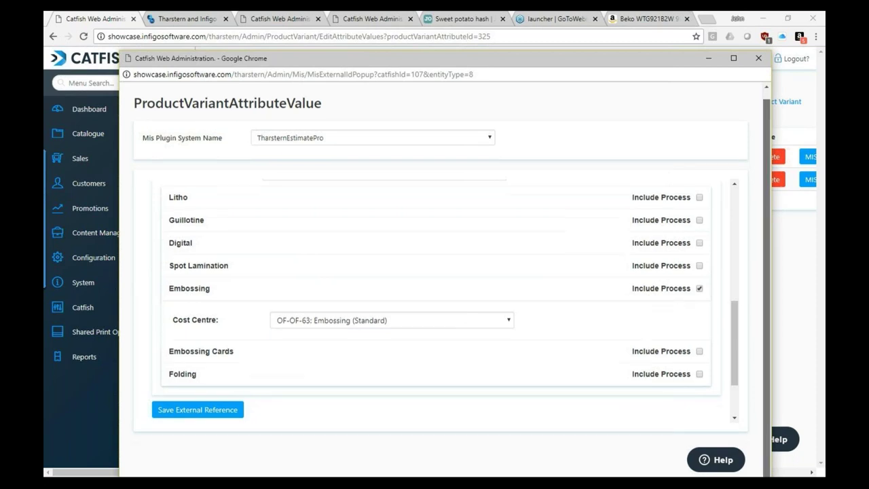
{"action": "left_click", "coordinate": [198, 409]}
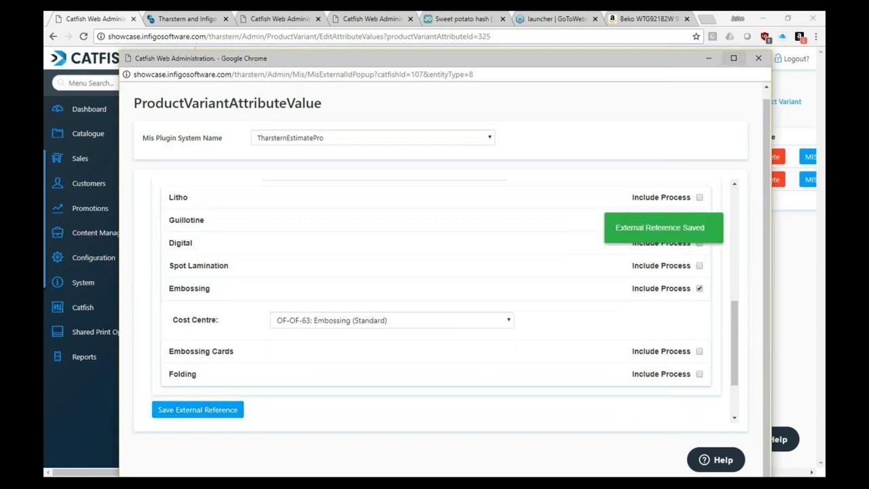
{"action": "left_click", "coordinate": [759, 58]}
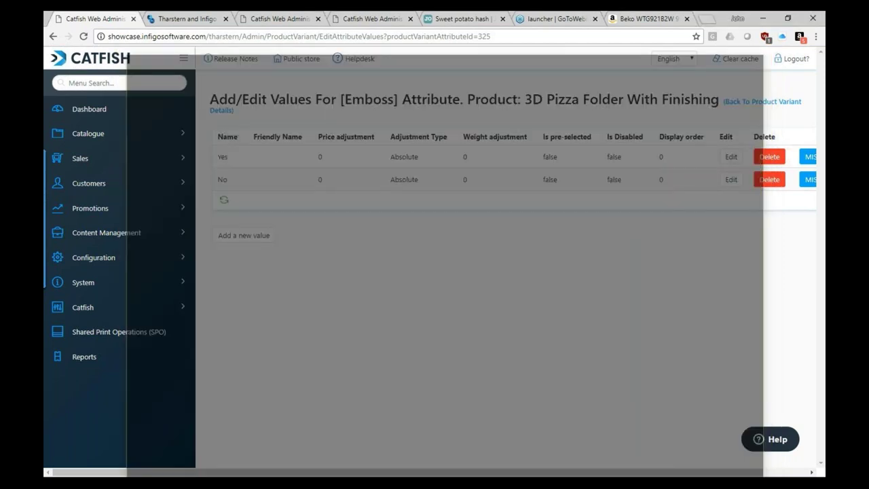
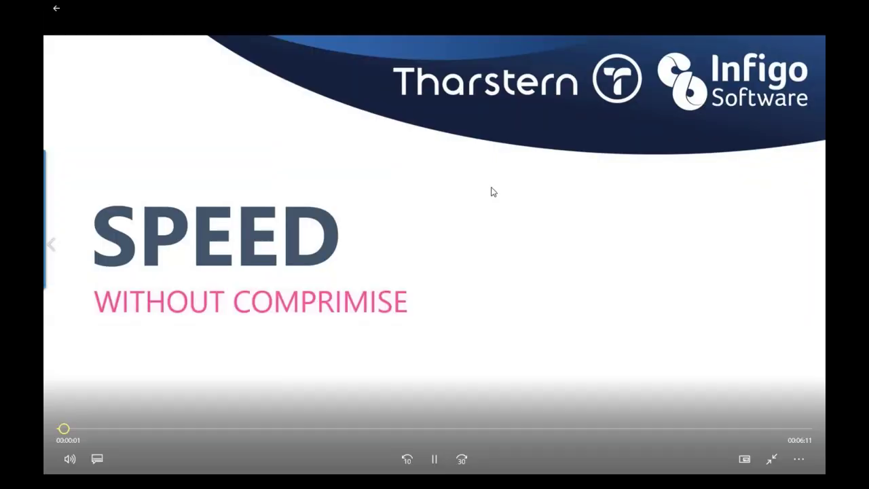
{"action": "key", "text": "space"}
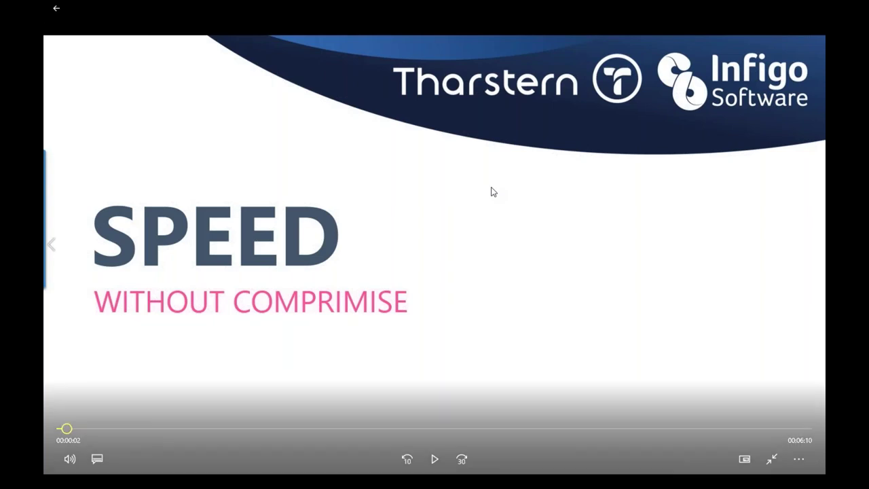
{"action": "left_click", "coordinate": [494, 192]}
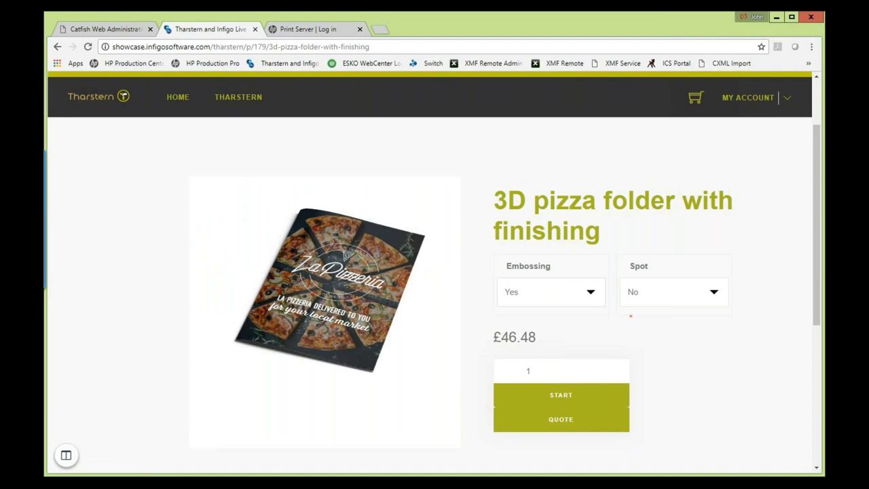
- Set the order quantity of the 3D pizza folder with finishing to 45 in the storefront
{"action": "double_click", "coordinate": [529, 371]}
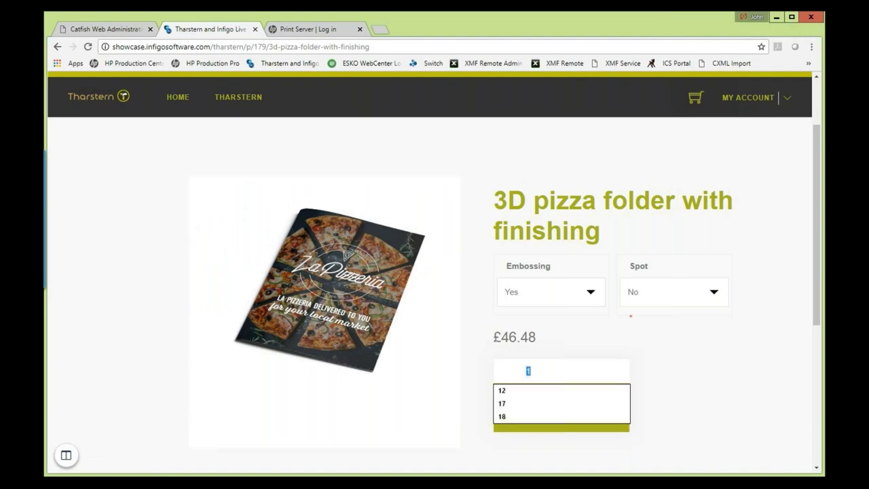
{"action": "type", "text": "42"}
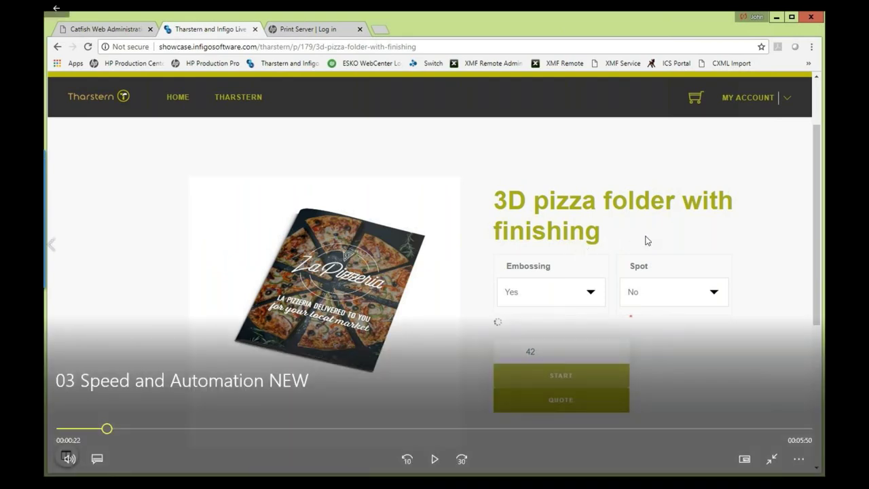
{"action": "key", "text": "space"}
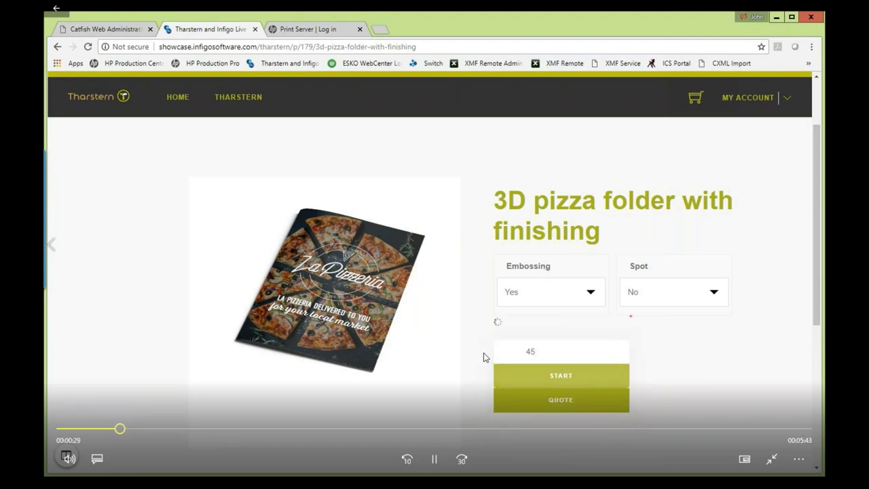
{"action": "left_click", "coordinate": [484, 353]}
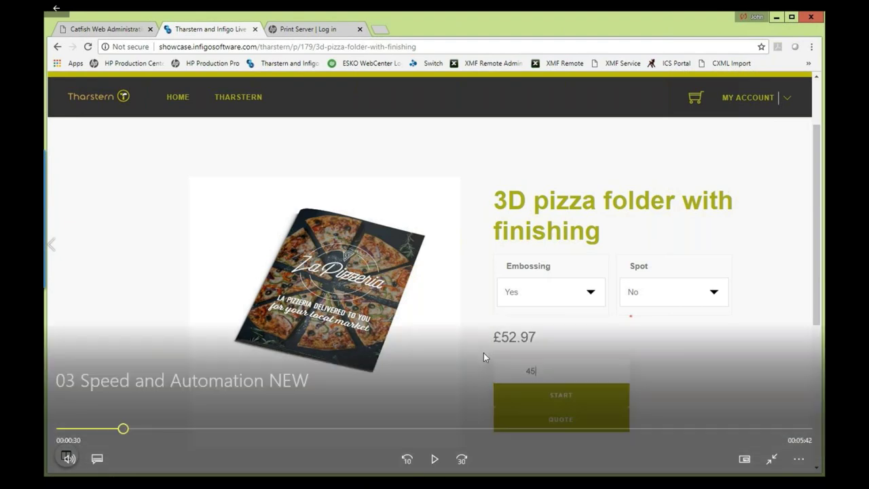
{"action": "left_click", "coordinate": [542, 325]}
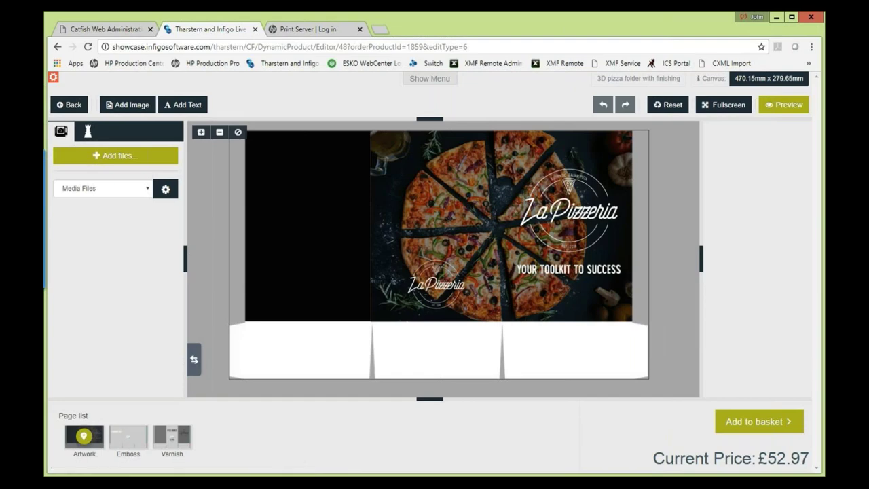
- Replace the personalised text on the folder's Emboss page with "HELLO EVERYONE"
{"action": "left_click", "coordinate": [128, 436]}
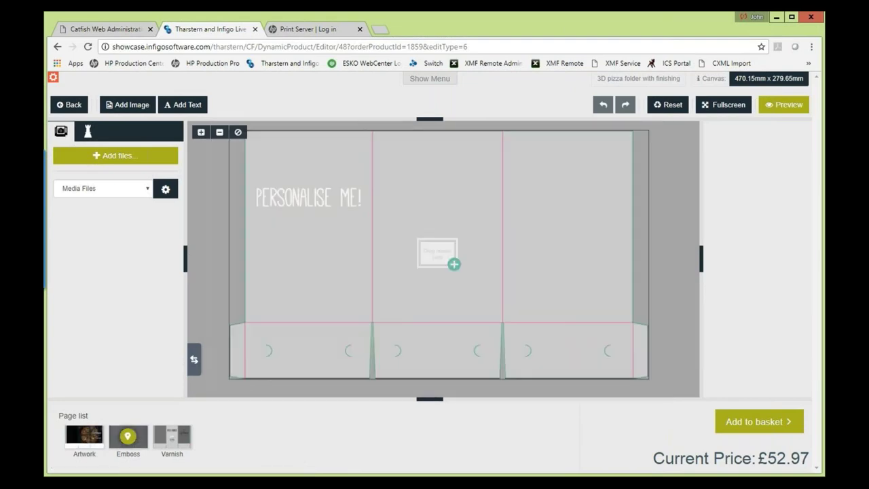
{"action": "left_click", "coordinate": [309, 199]}
{"action": "left_click", "coordinate": [308, 198]}
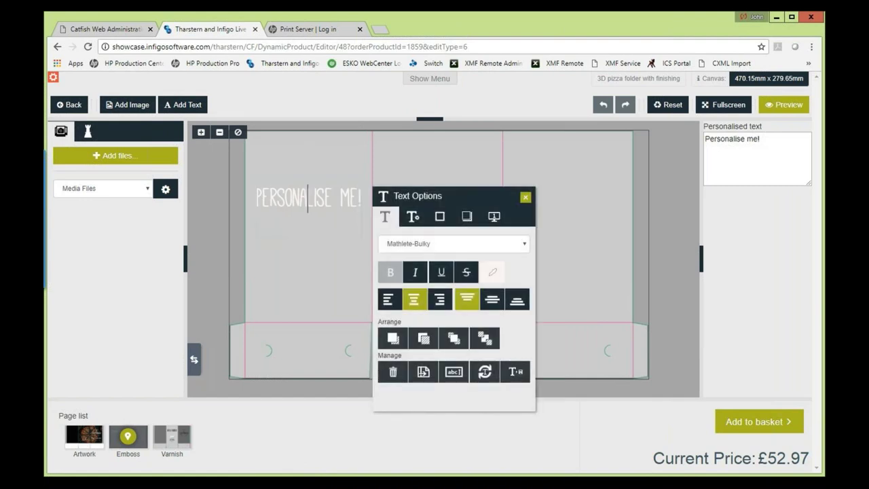
{"action": "key", "text": "ctrl+a"}
{"action": "type", "text": "HE"}
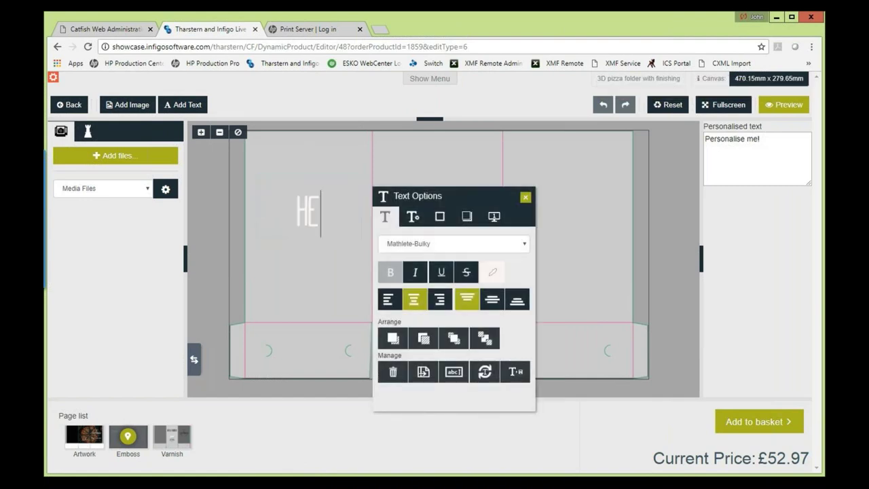
{"action": "type", "text": "LLO"}
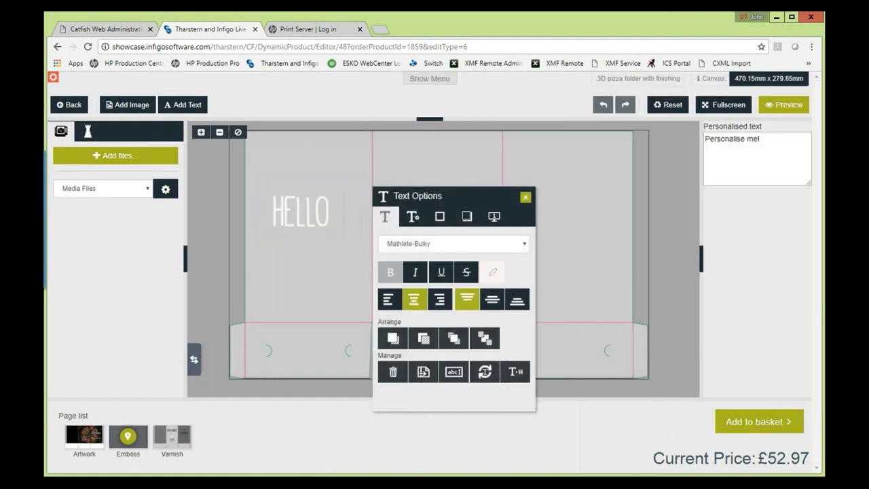
{"action": "type", "text": " EVERYONE"}
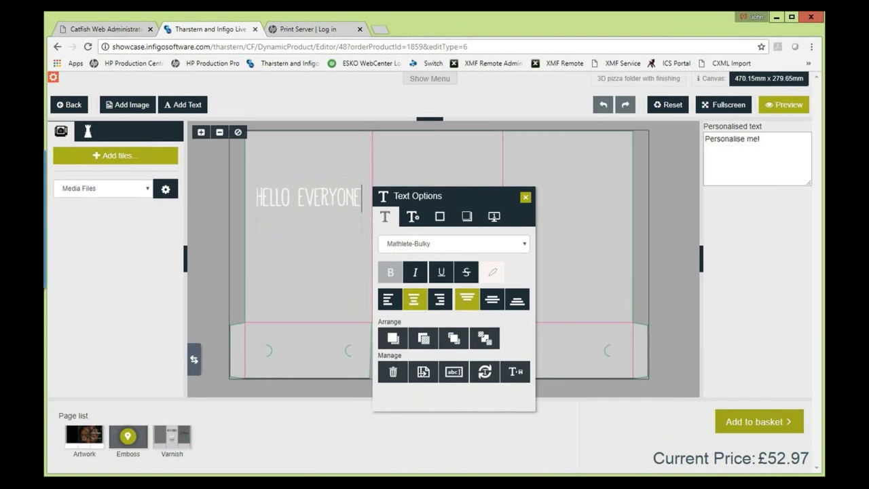
- Add the personalised folder to the basket, accepting the design check, and proceed to checkout
{"action": "left_click", "coordinate": [760, 422]}
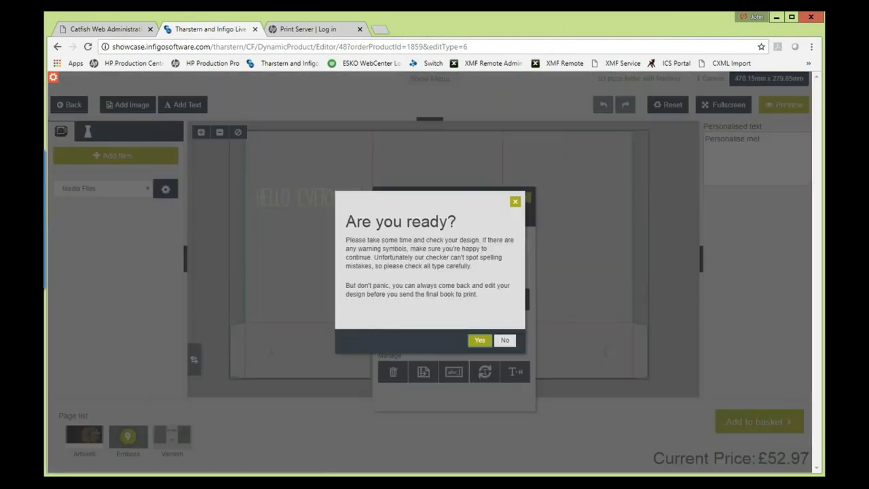
{"action": "left_click", "coordinate": [479, 340]}
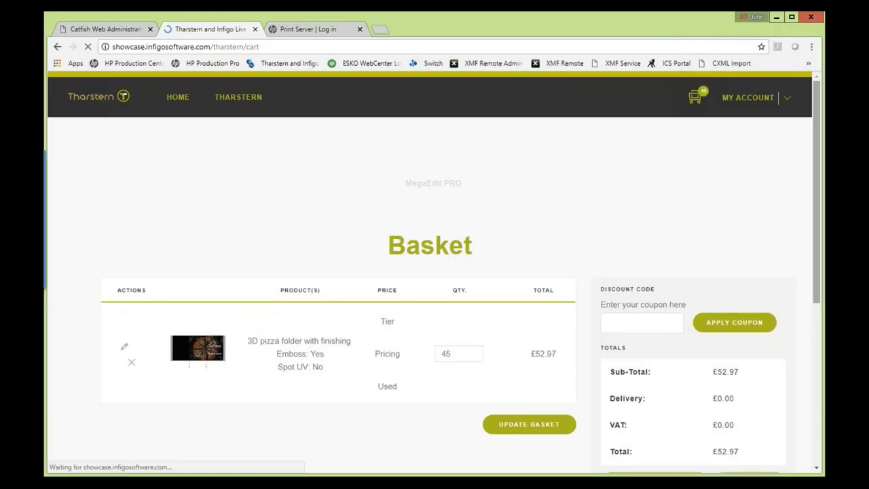
{"action": "scroll", "coordinate": [430, 271], "scroll_direction": "down", "scroll_amount": 1}
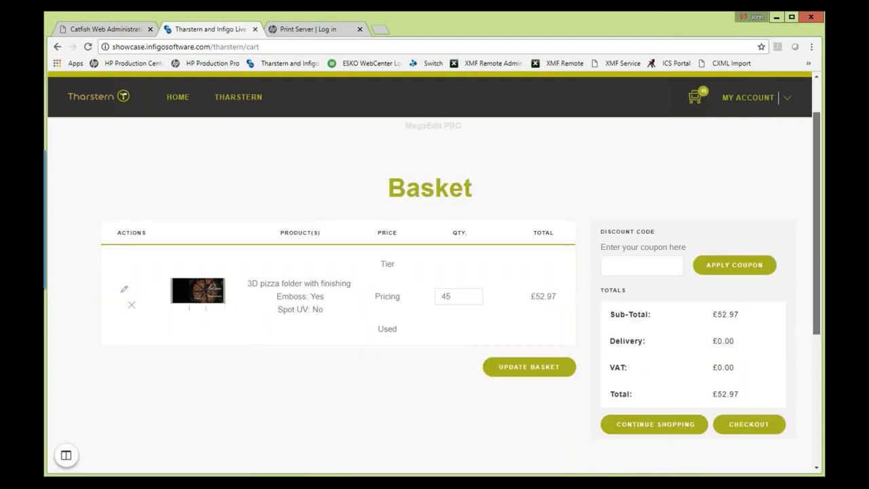
{"action": "scroll", "coordinate": [461, 273], "scroll_direction": "down", "scroll_amount": 1}
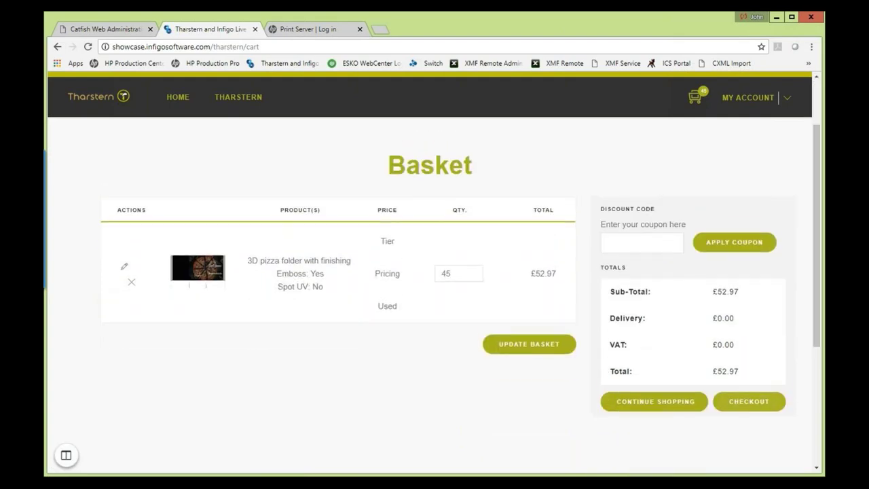
{"action": "left_click", "coordinate": [749, 402]}
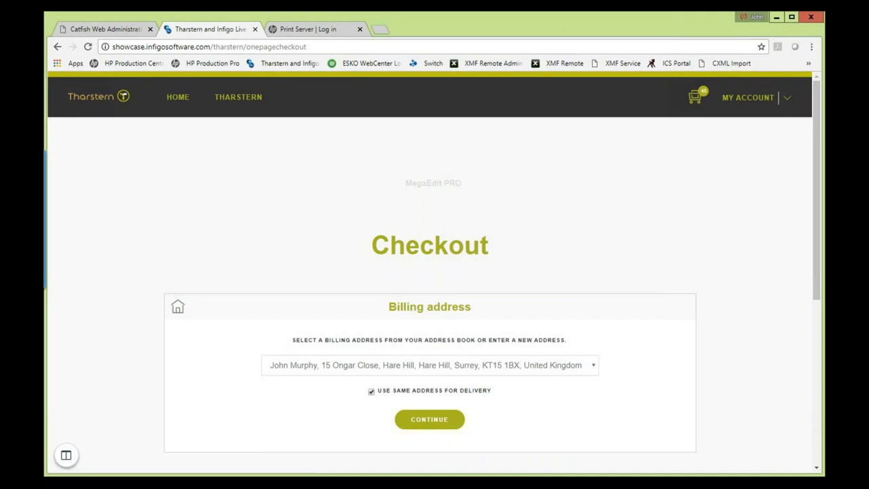
- Complete the checkout using the saved billing address for delivery and the Courier delivery method, and confirm the order
{"action": "left_click", "coordinate": [430, 419]}
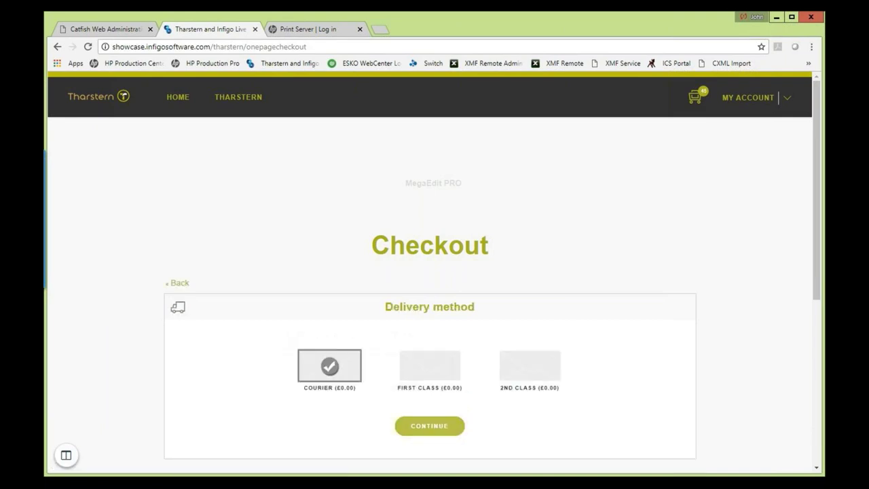
{"action": "left_click", "coordinate": [430, 426]}
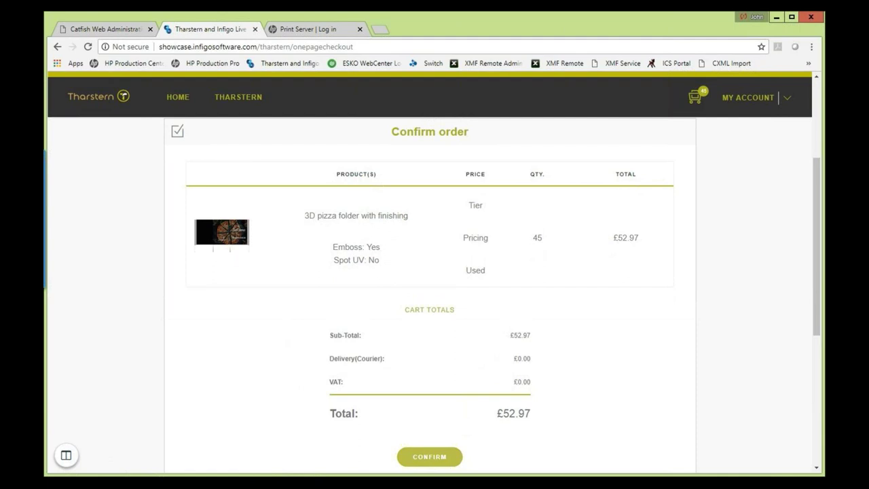
{"action": "left_click", "coordinate": [429, 458]}
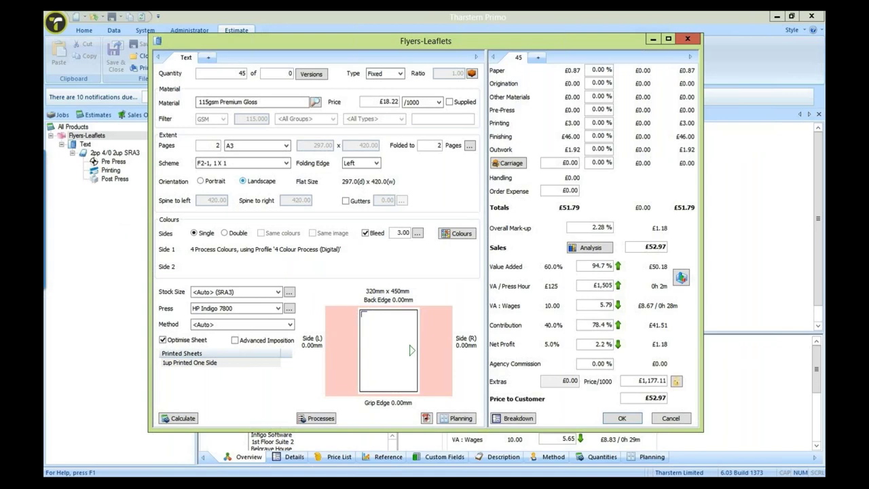
- In Tharstern Primo, review the processes included in the Flyers-Leaflets estimate, and close the estimate
{"action": "left_click", "coordinate": [237, 308]}
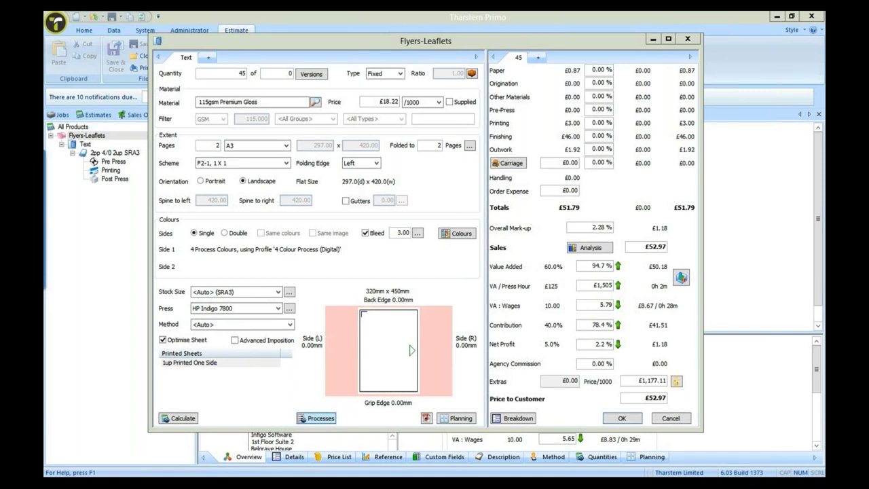
{"action": "left_click", "coordinate": [316, 418]}
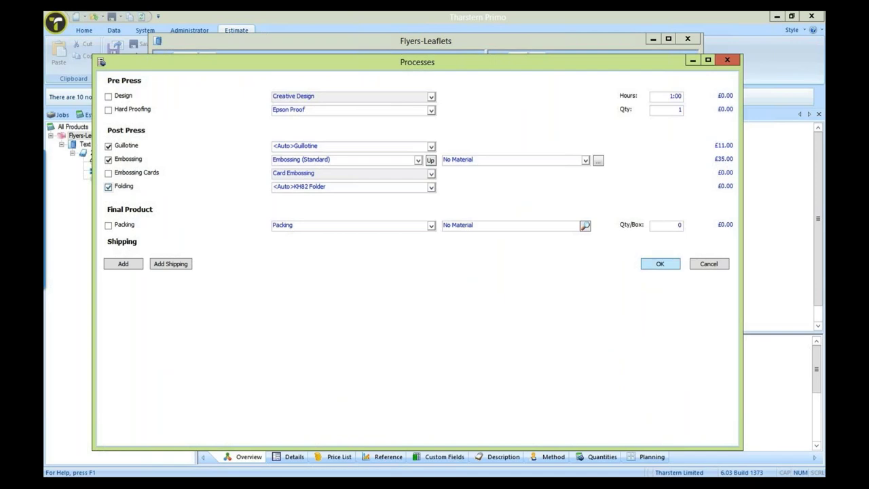
{"action": "left_click", "coordinate": [660, 265]}
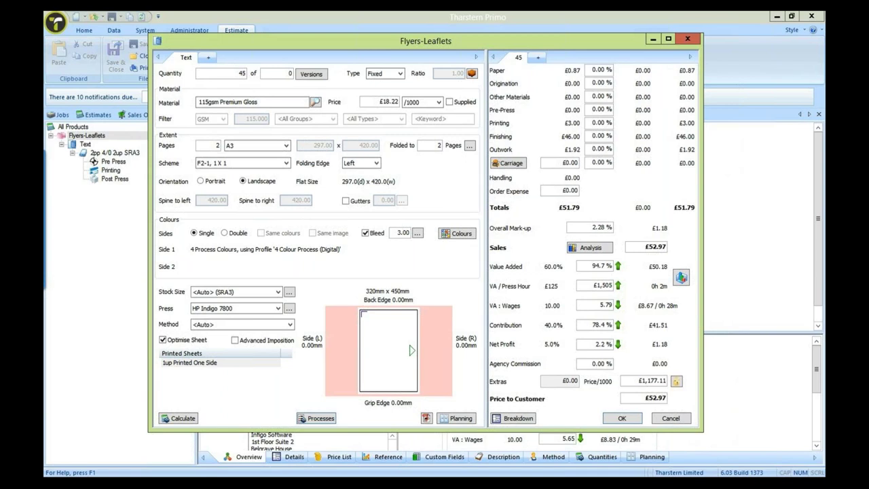
{"action": "key", "text": "Return"}
{"action": "key", "text": "Return"}
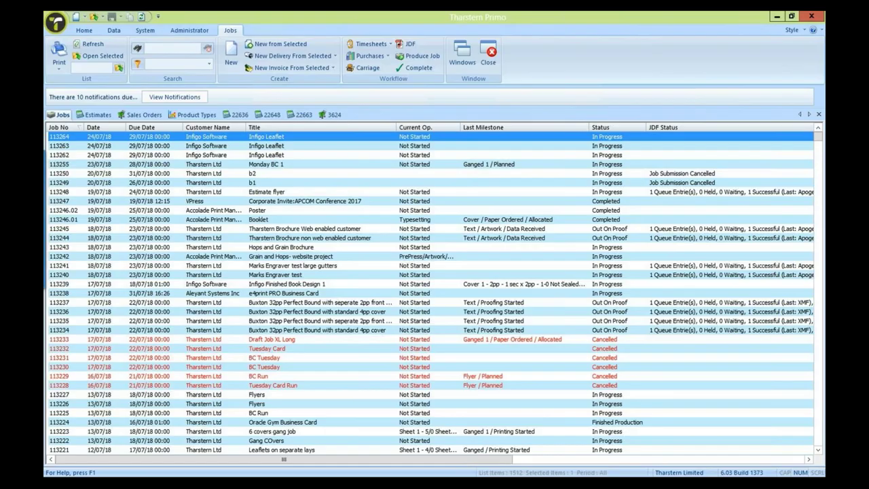
- Narrow the Last Milestone column in the jobs list to show more of the JDF Status, and select the newest Infigo Leaflet job
{"action": "key", "text": "ctrl+n"}
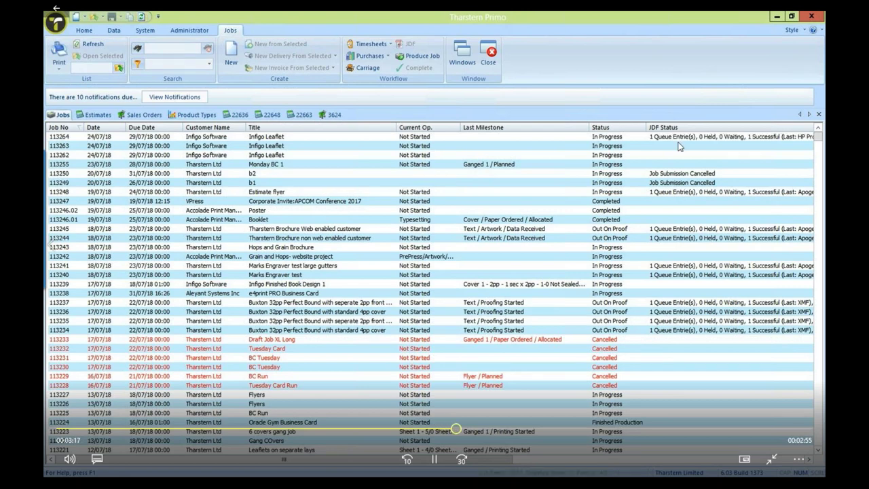
{"action": "left_click_drag", "start_coordinate": [589, 128], "coordinate": [528, 128]}
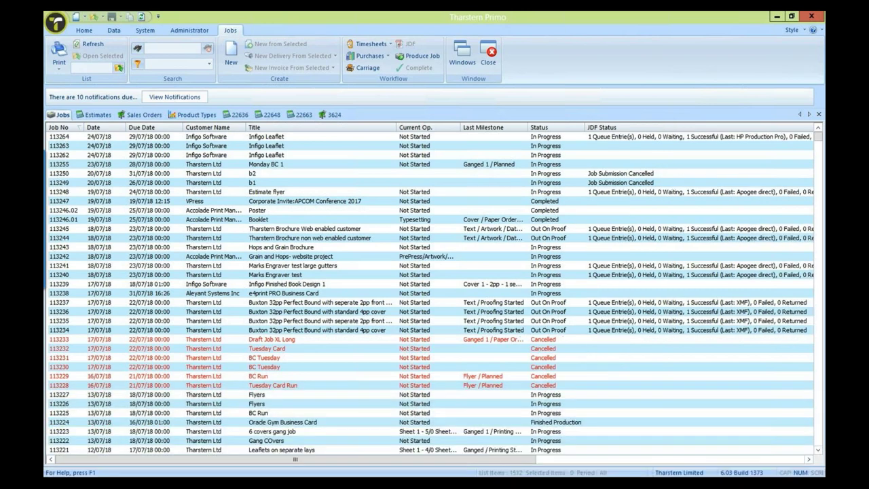
{"action": "left_click", "coordinate": [267, 136]}
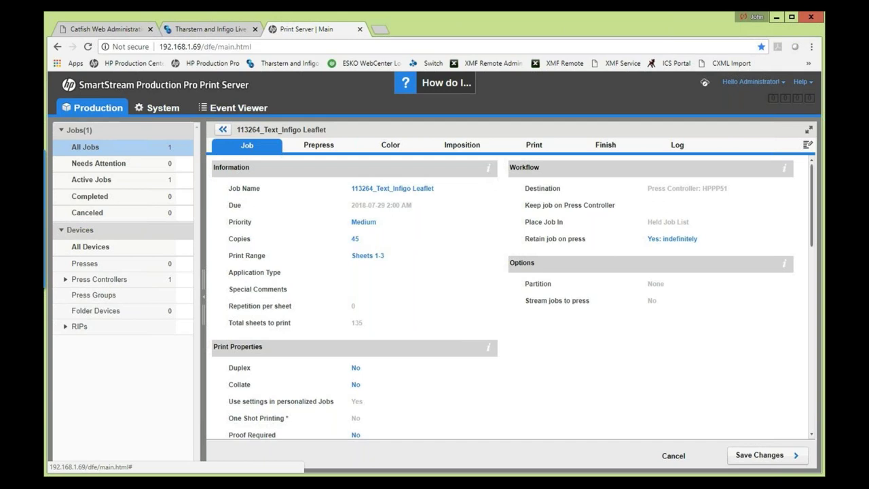
- In the HP SmartStream Production Pro Print Server, examine the Infigo Leaflet job's prepress settings and leave the job without saving
{"action": "left_click", "coordinate": [318, 146]}
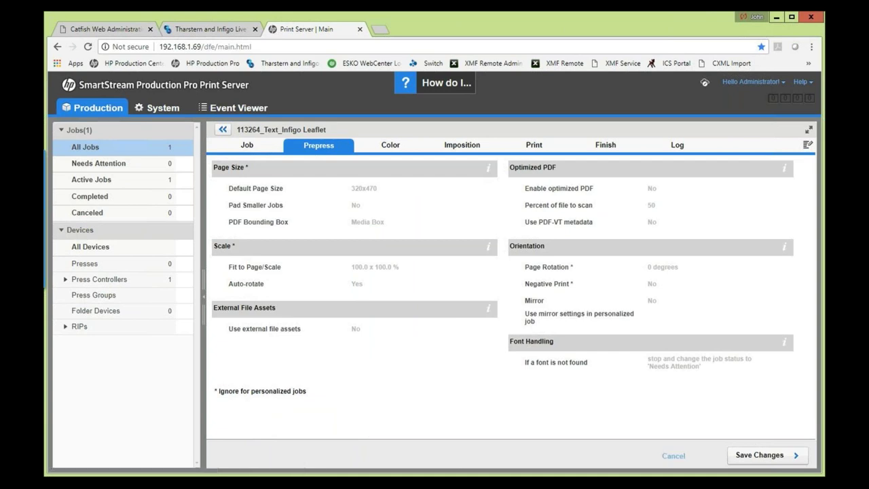
{"action": "left_click", "coordinate": [674, 456]}
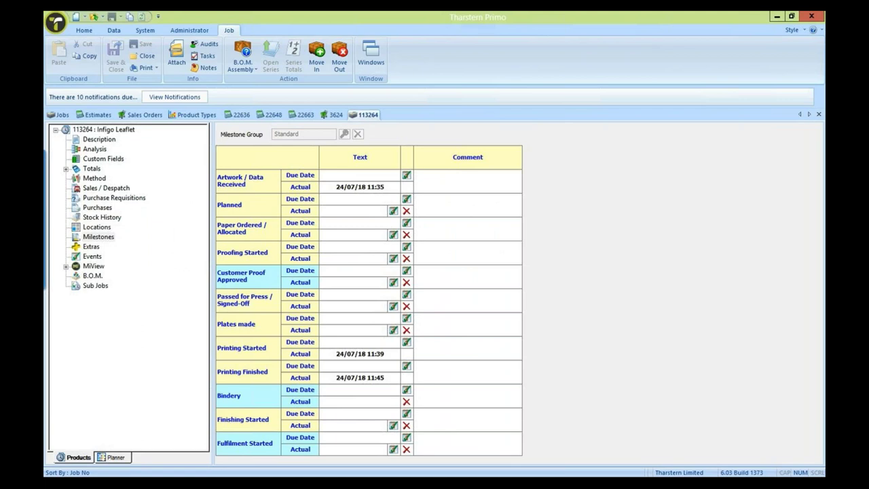
- In Tharstern Primo, compare the Infigo Leaflet job's estimated and actual totals for printing labour and outwork, checking the actual entries
{"action": "left_click", "coordinate": [66, 168]}
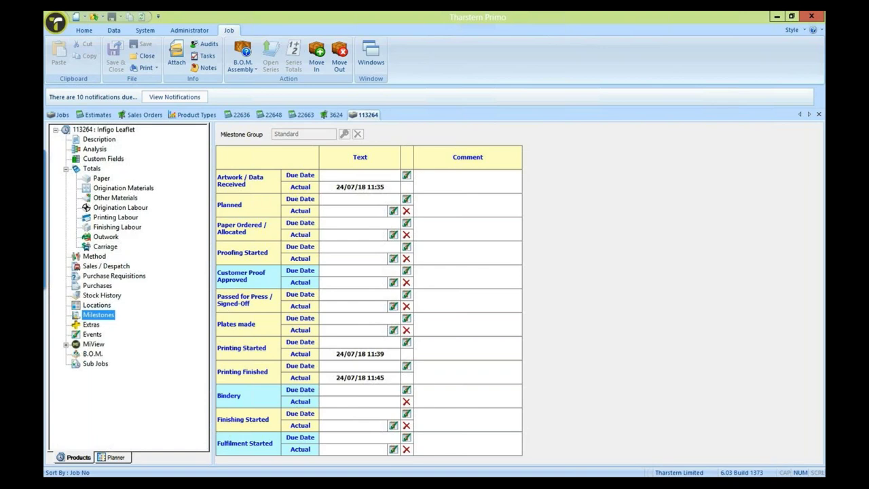
{"action": "left_click", "coordinate": [116, 217]}
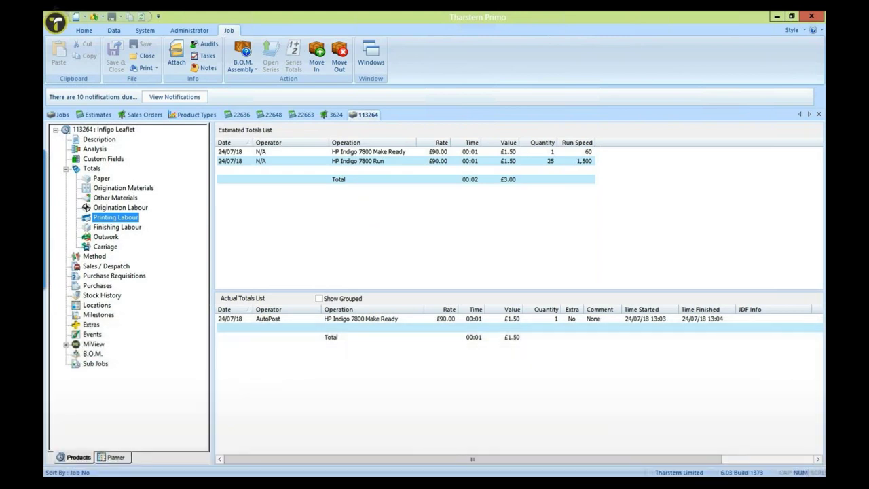
{"action": "left_click", "coordinate": [361, 318]}
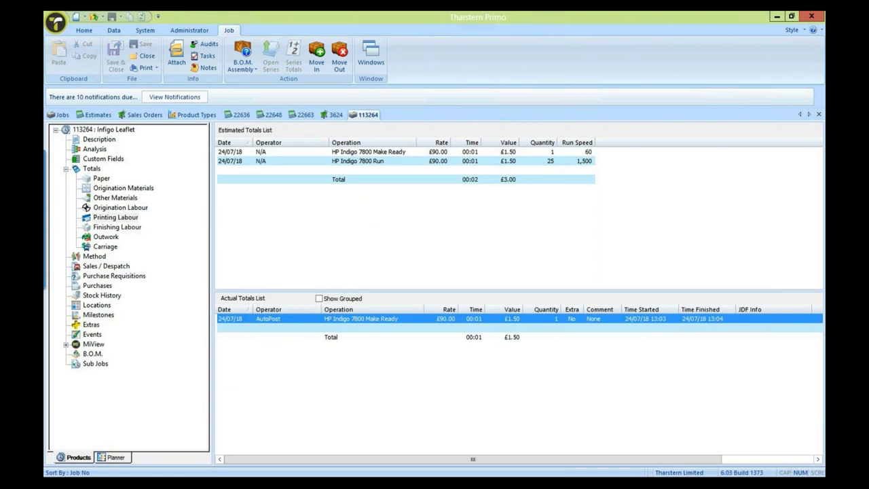
{"action": "left_click", "coordinate": [106, 237]}
{"action": "left_click", "coordinate": [360, 318]}
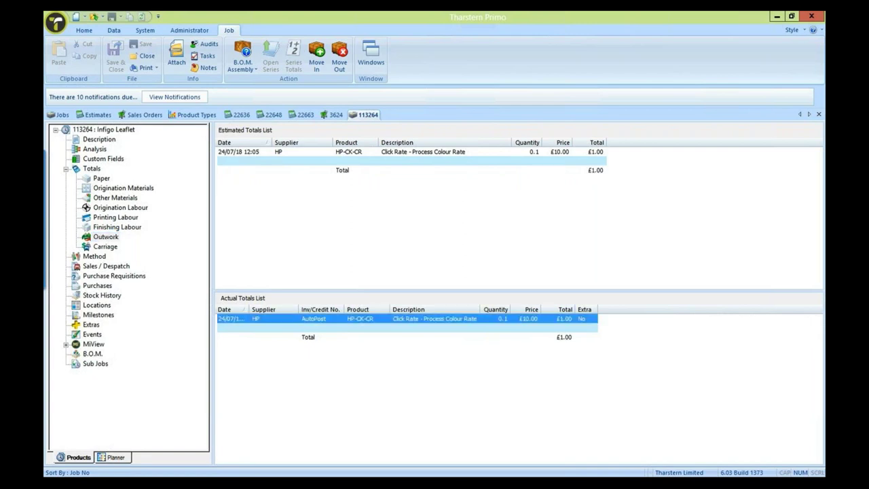